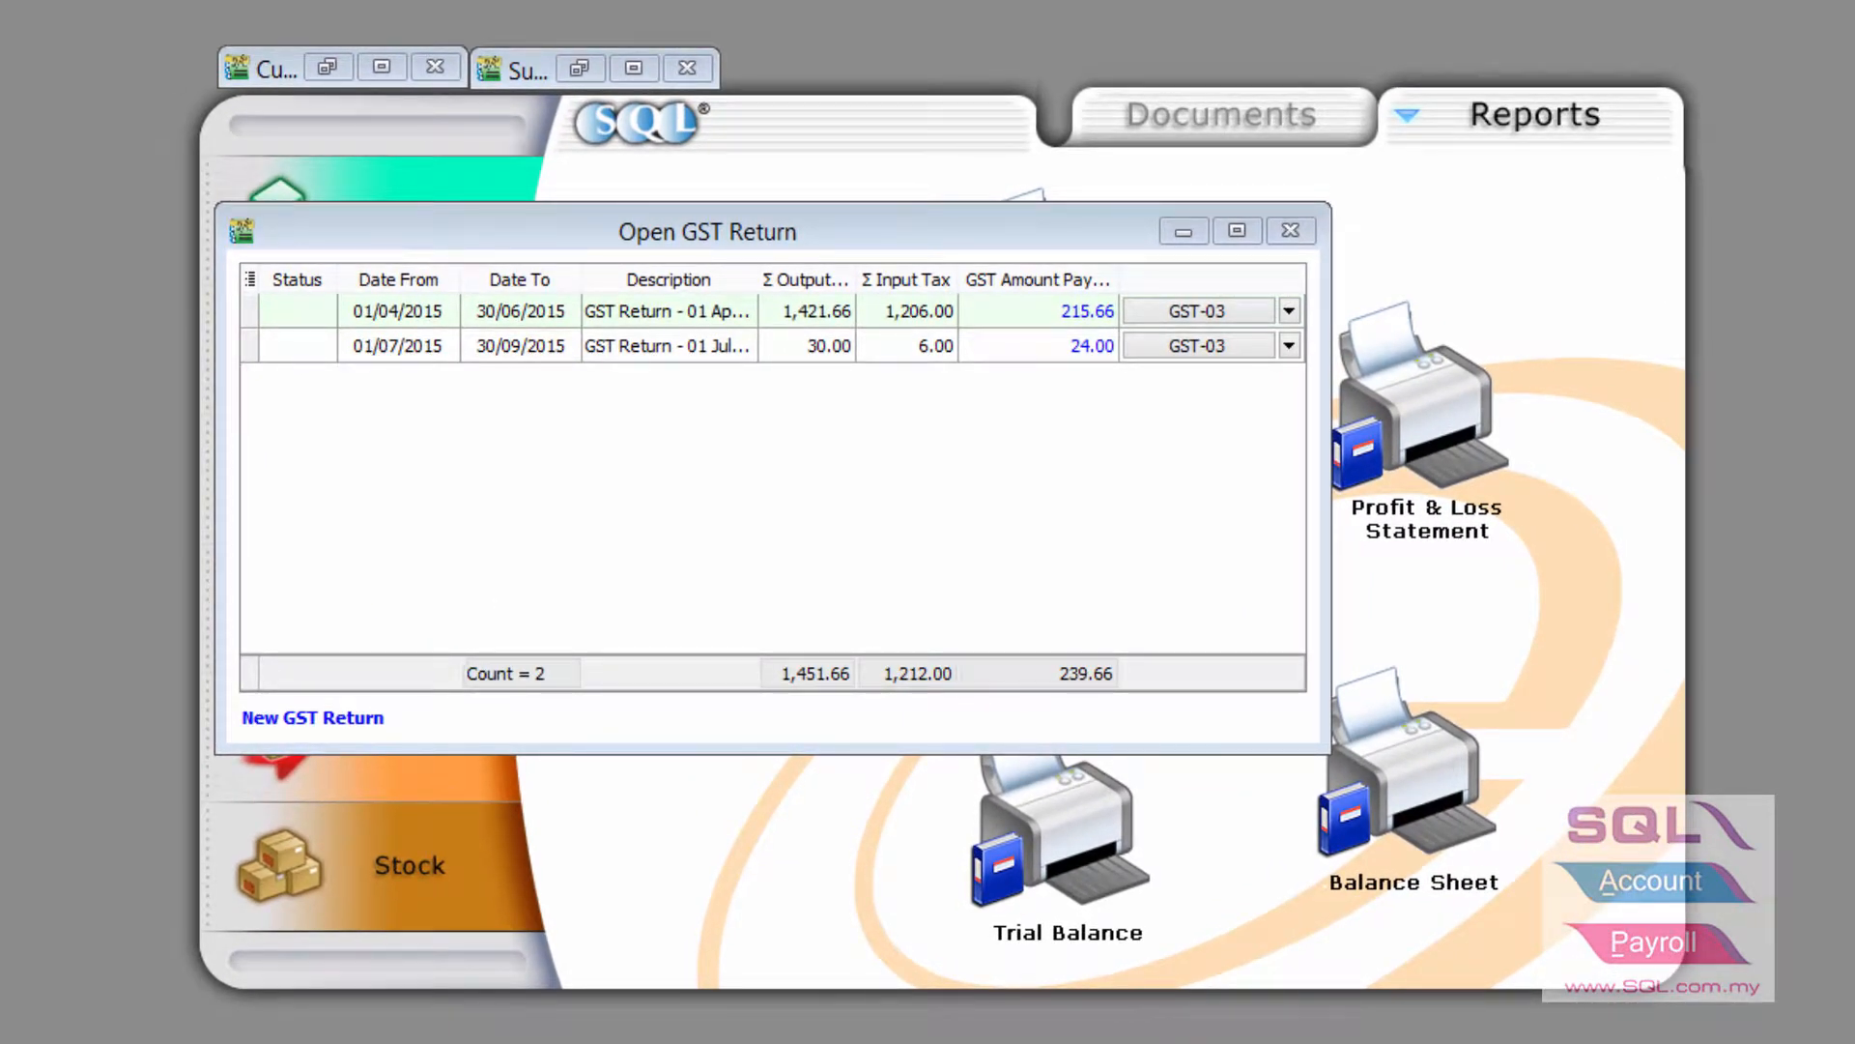
Bring up the GST return list showing the April–June and July–September 2015 returns
click(178, 0)
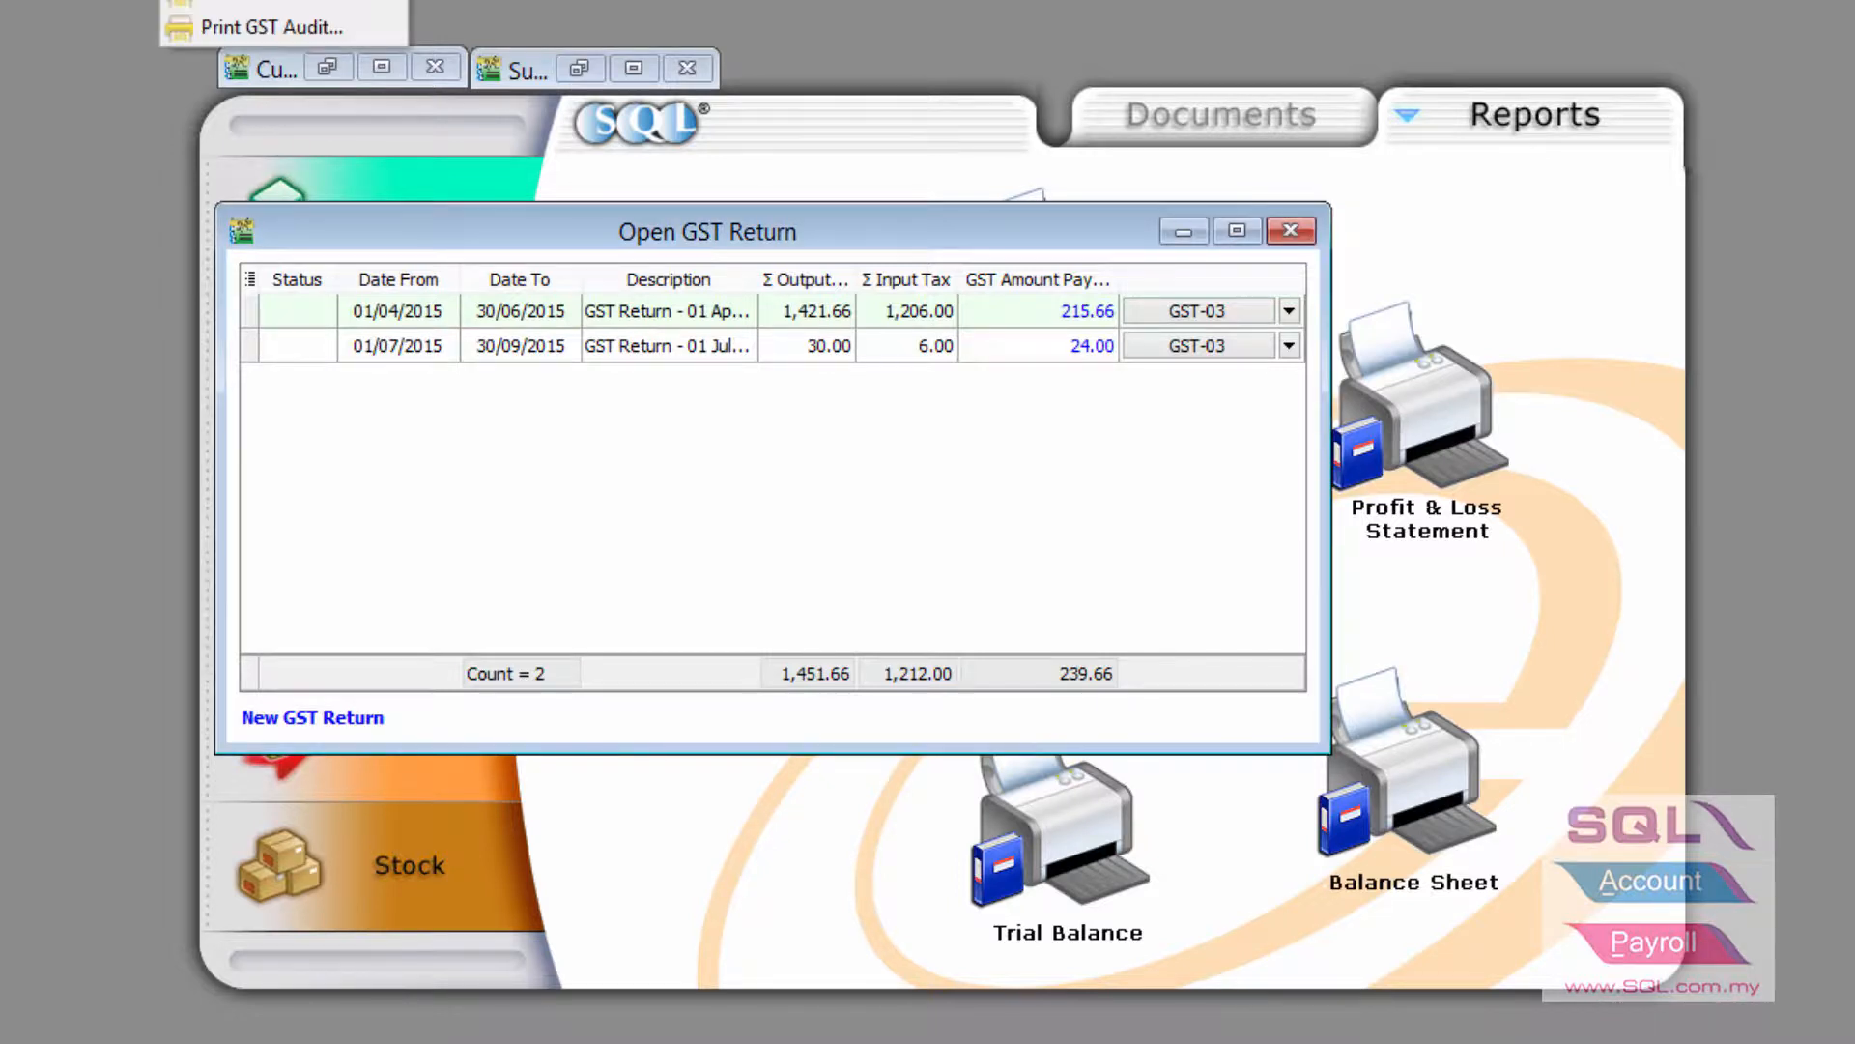
Process the October–December 2015 GST return, reviewing bad debt relief sales and purchases, claiming 167.66
click(261, 0)
drag(226, 296, 576, 211)
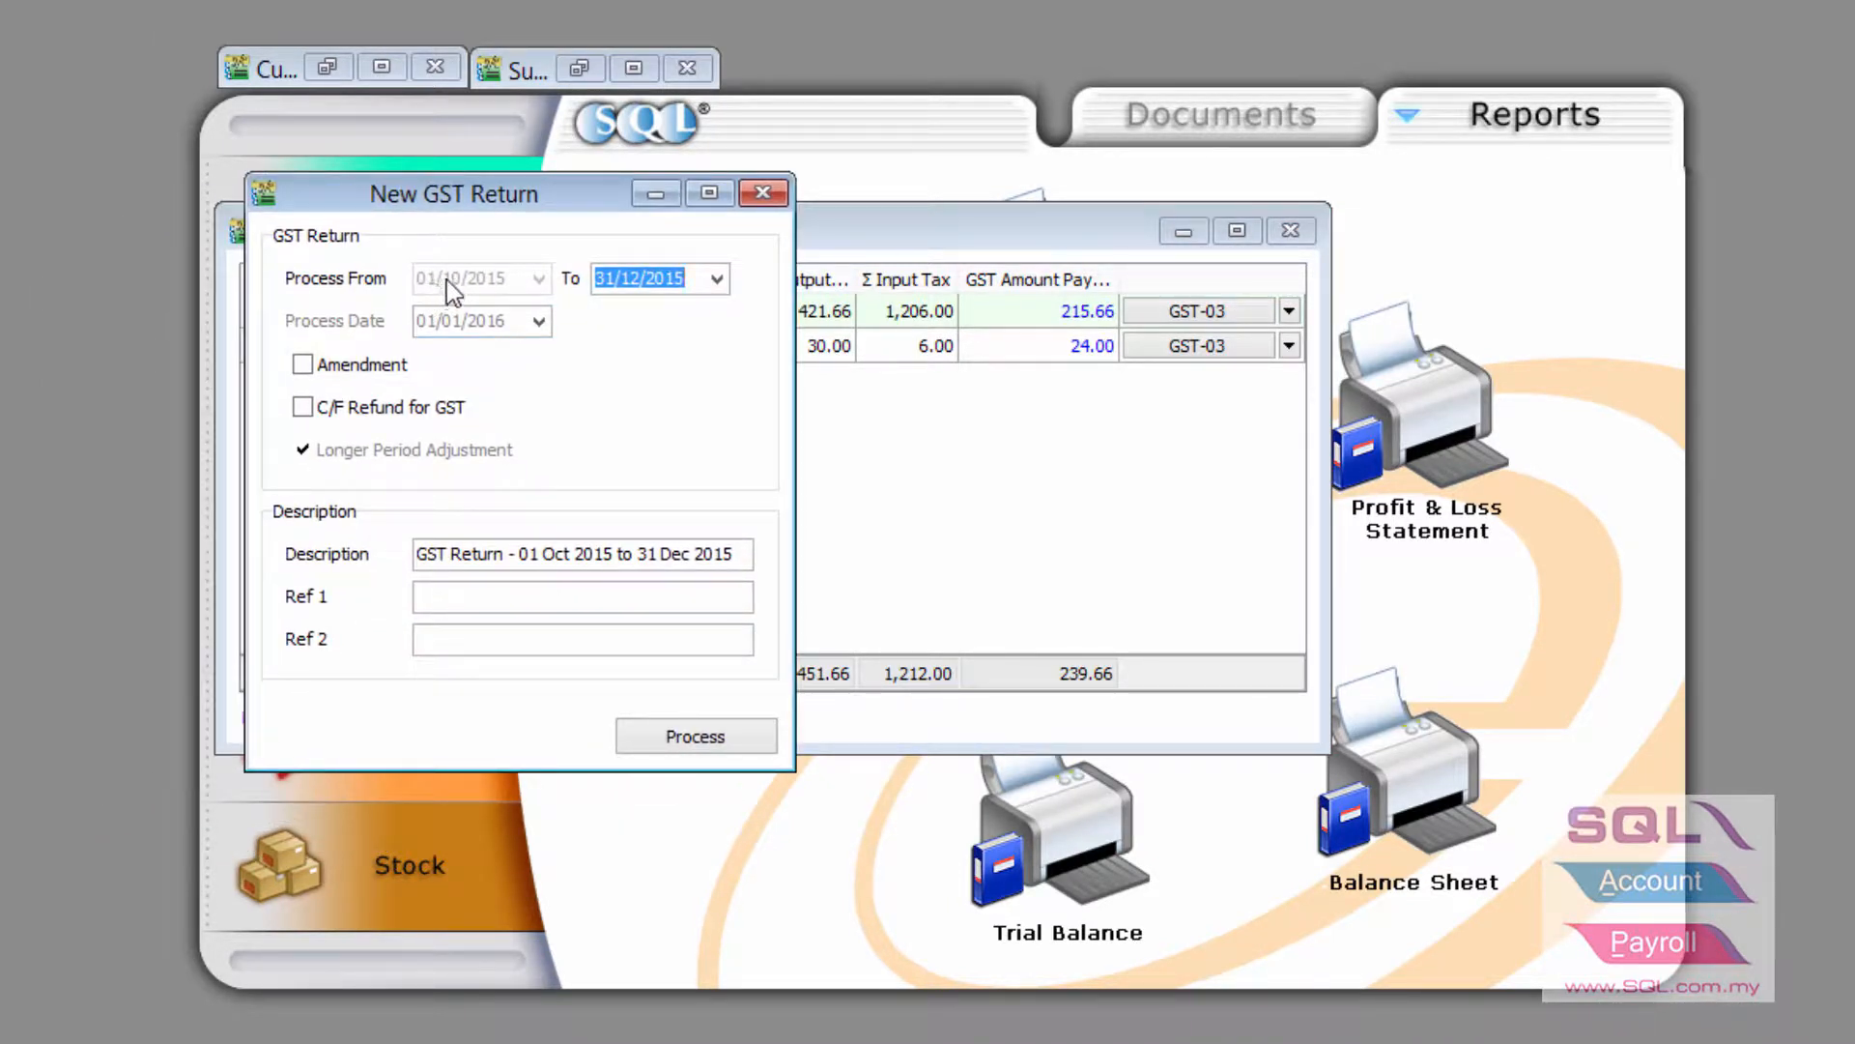
click(708, 738)
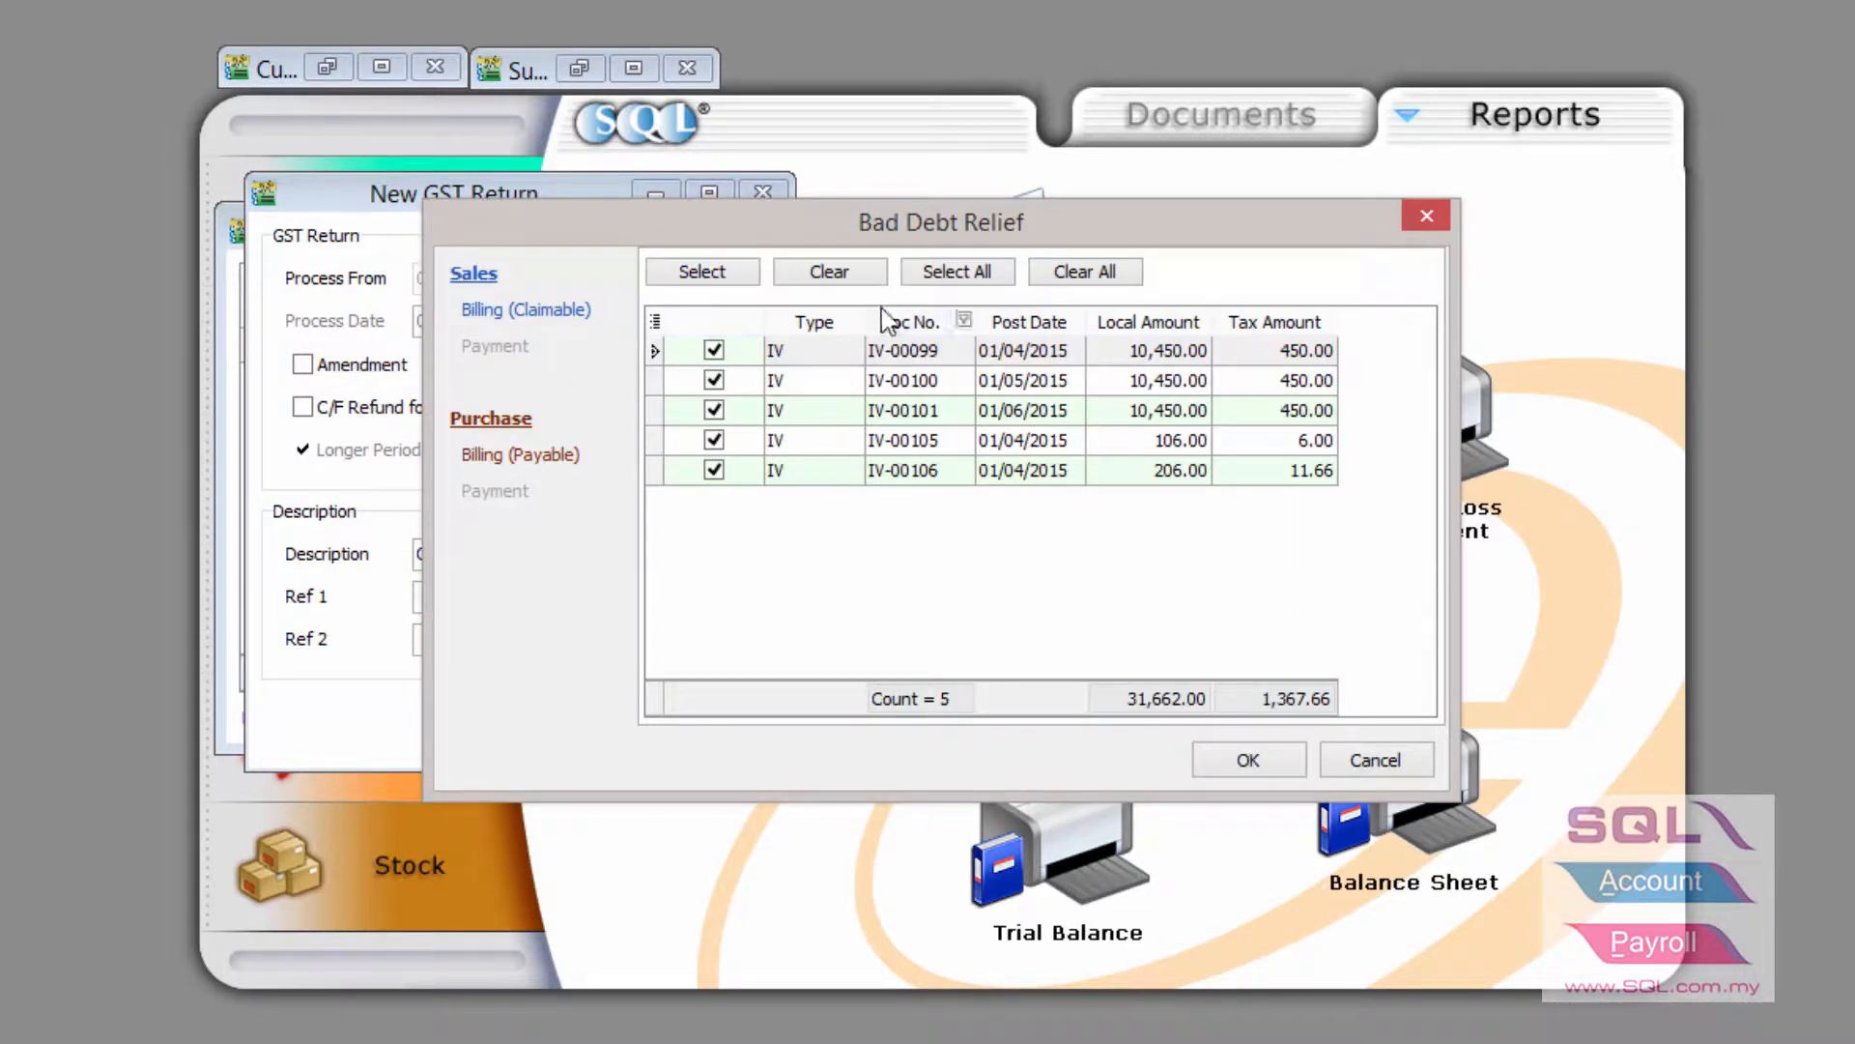
click(544, 462)
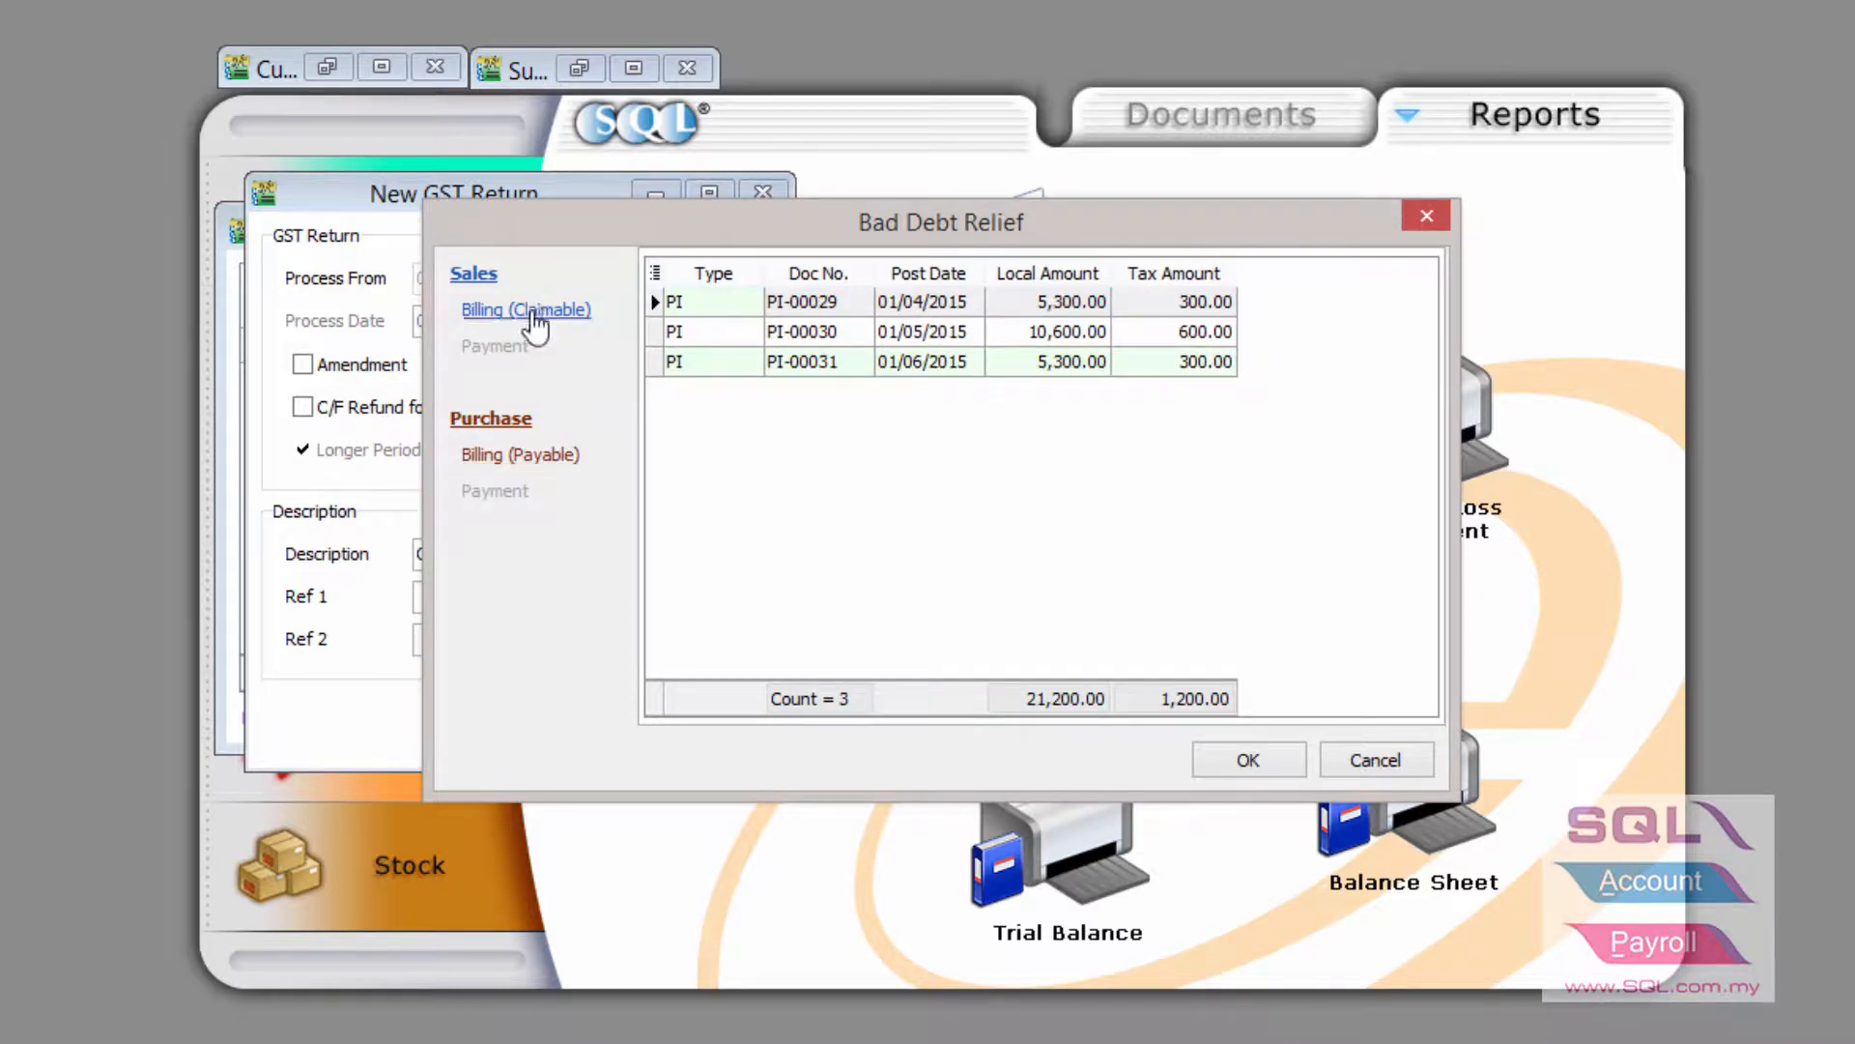
click(528, 311)
click(544, 462)
click(1242, 760)
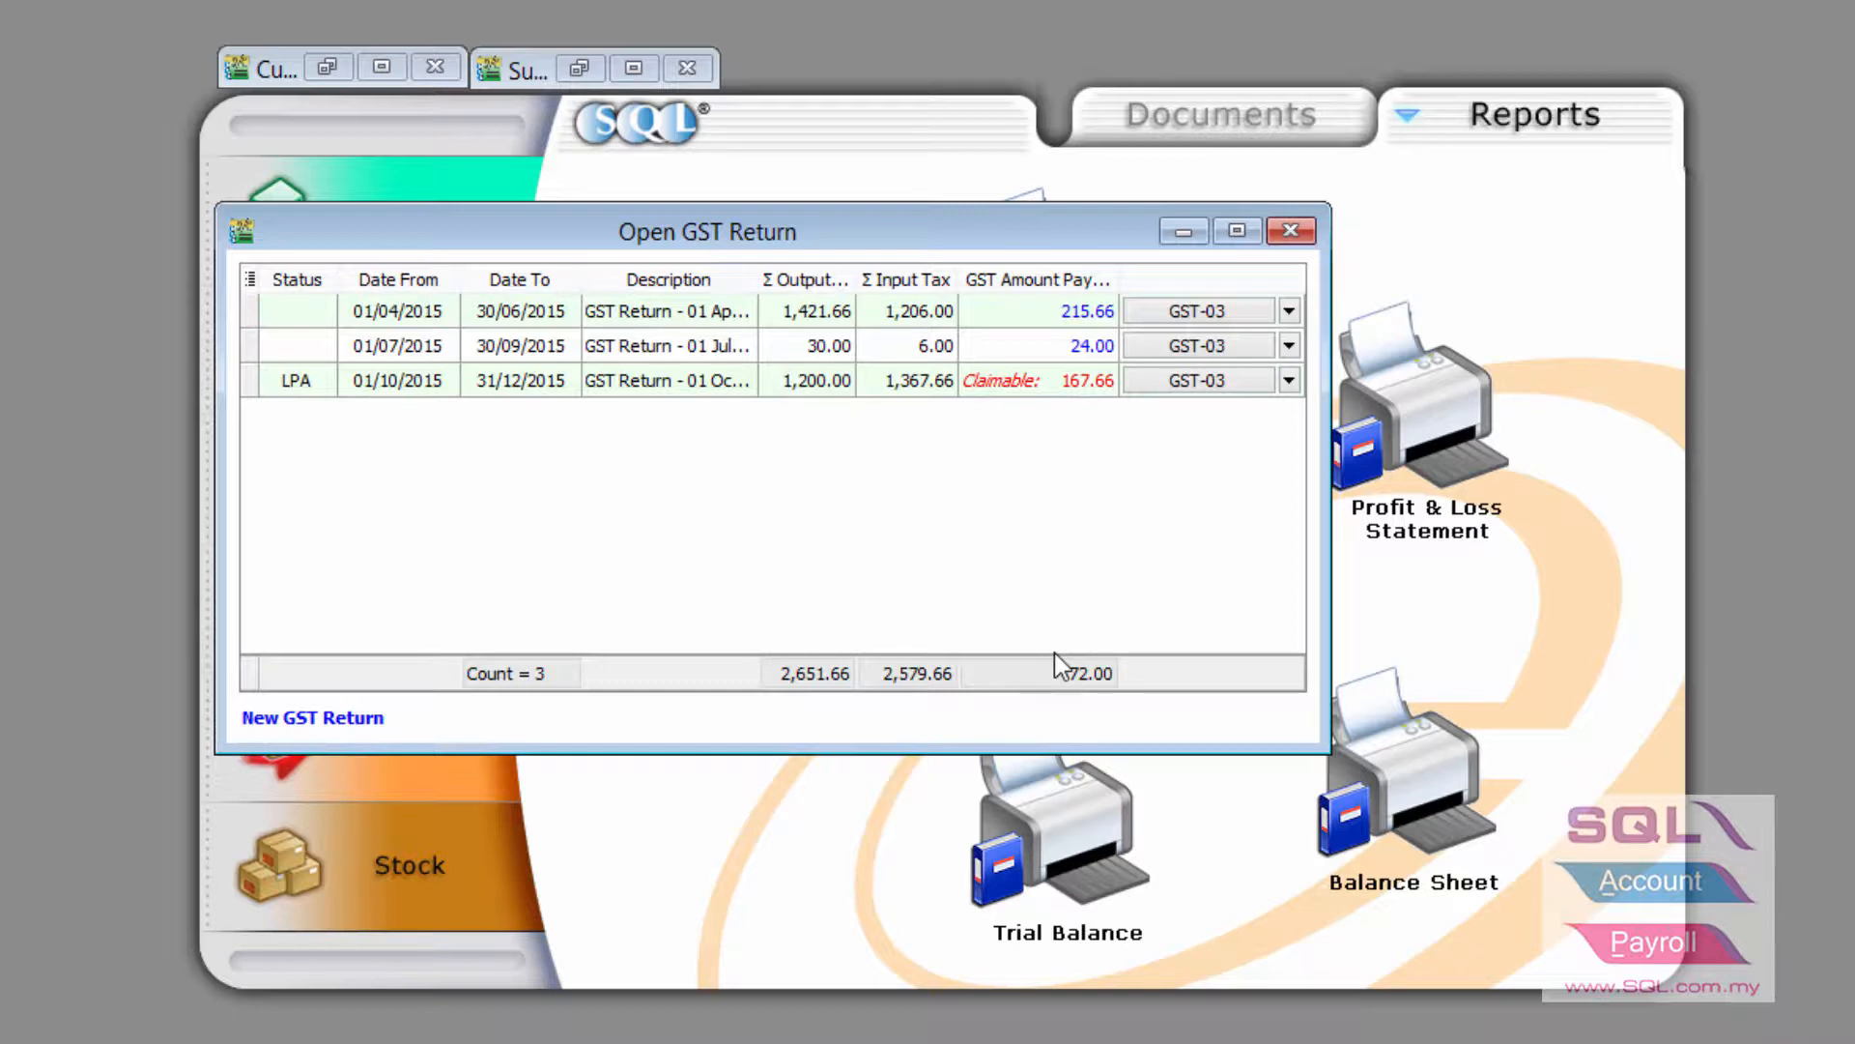
Edit receipt OR-00059 to apply 5,300.00 to invoice IV-00099 and save it
click(327, 78)
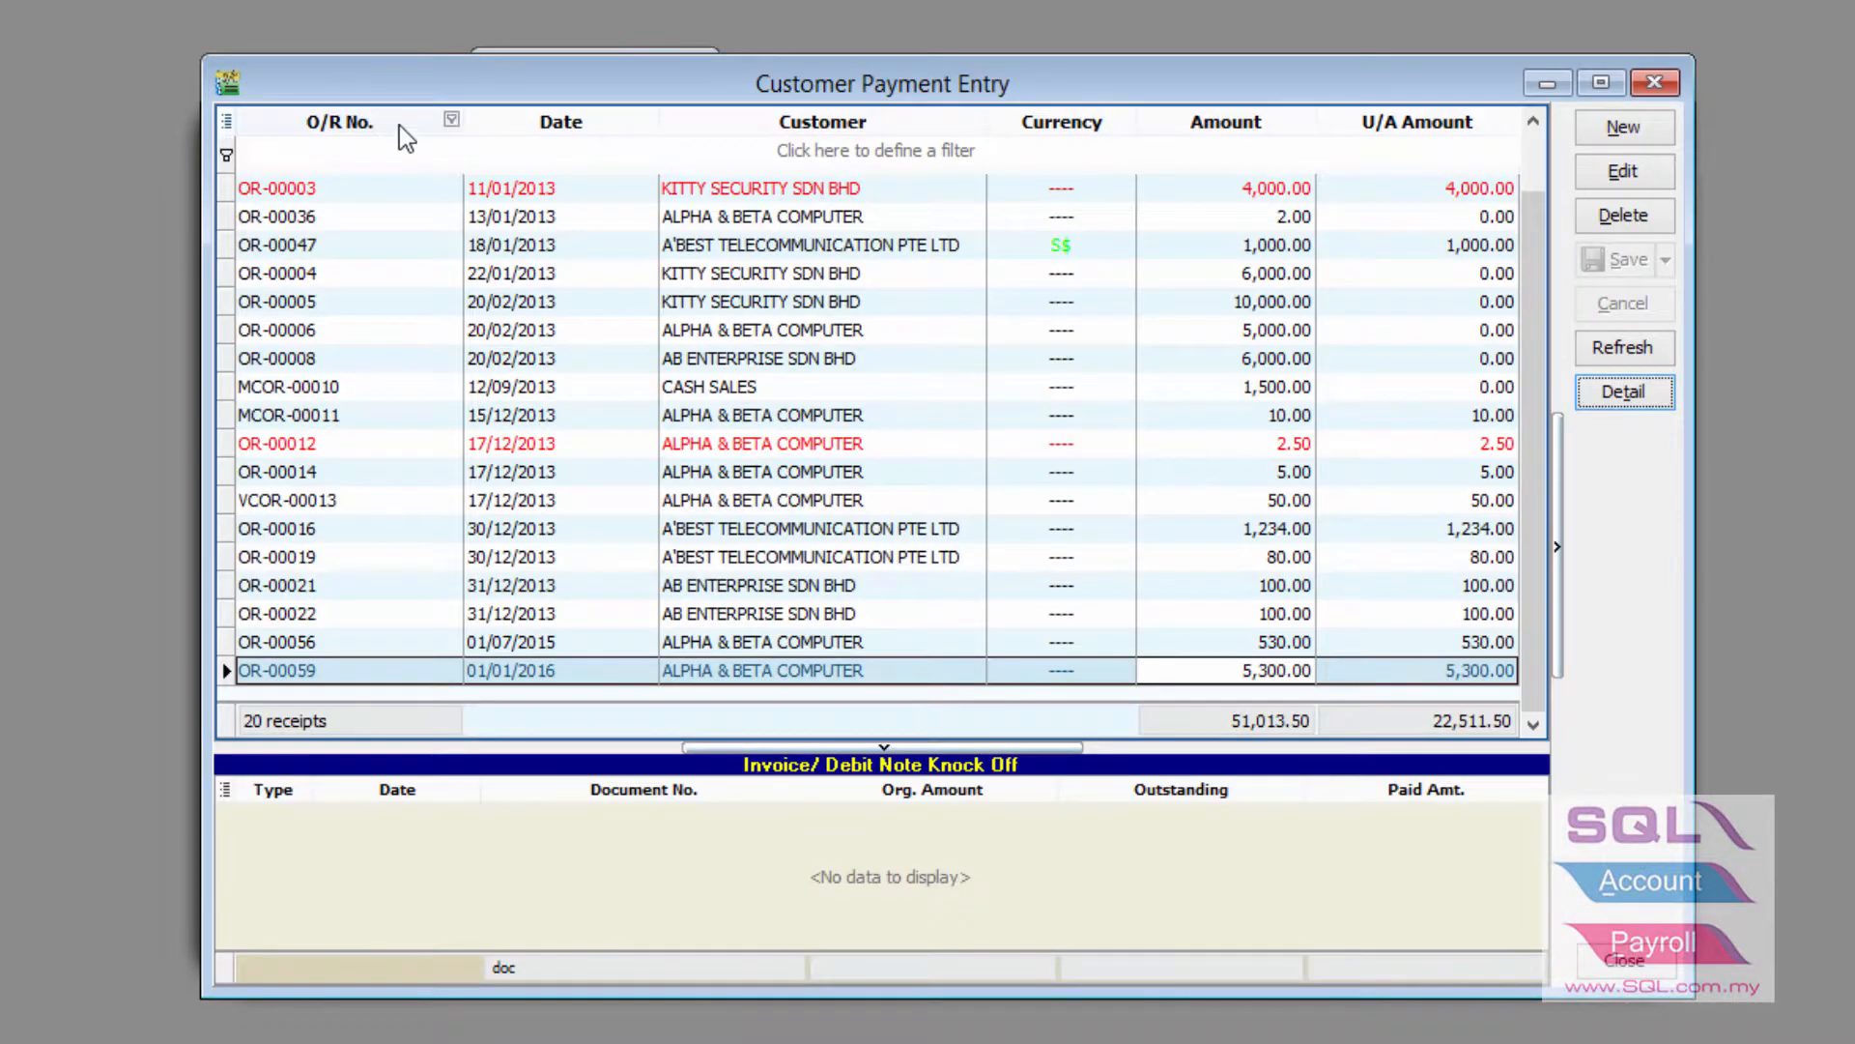
click(1409, 669)
click(1623, 172)
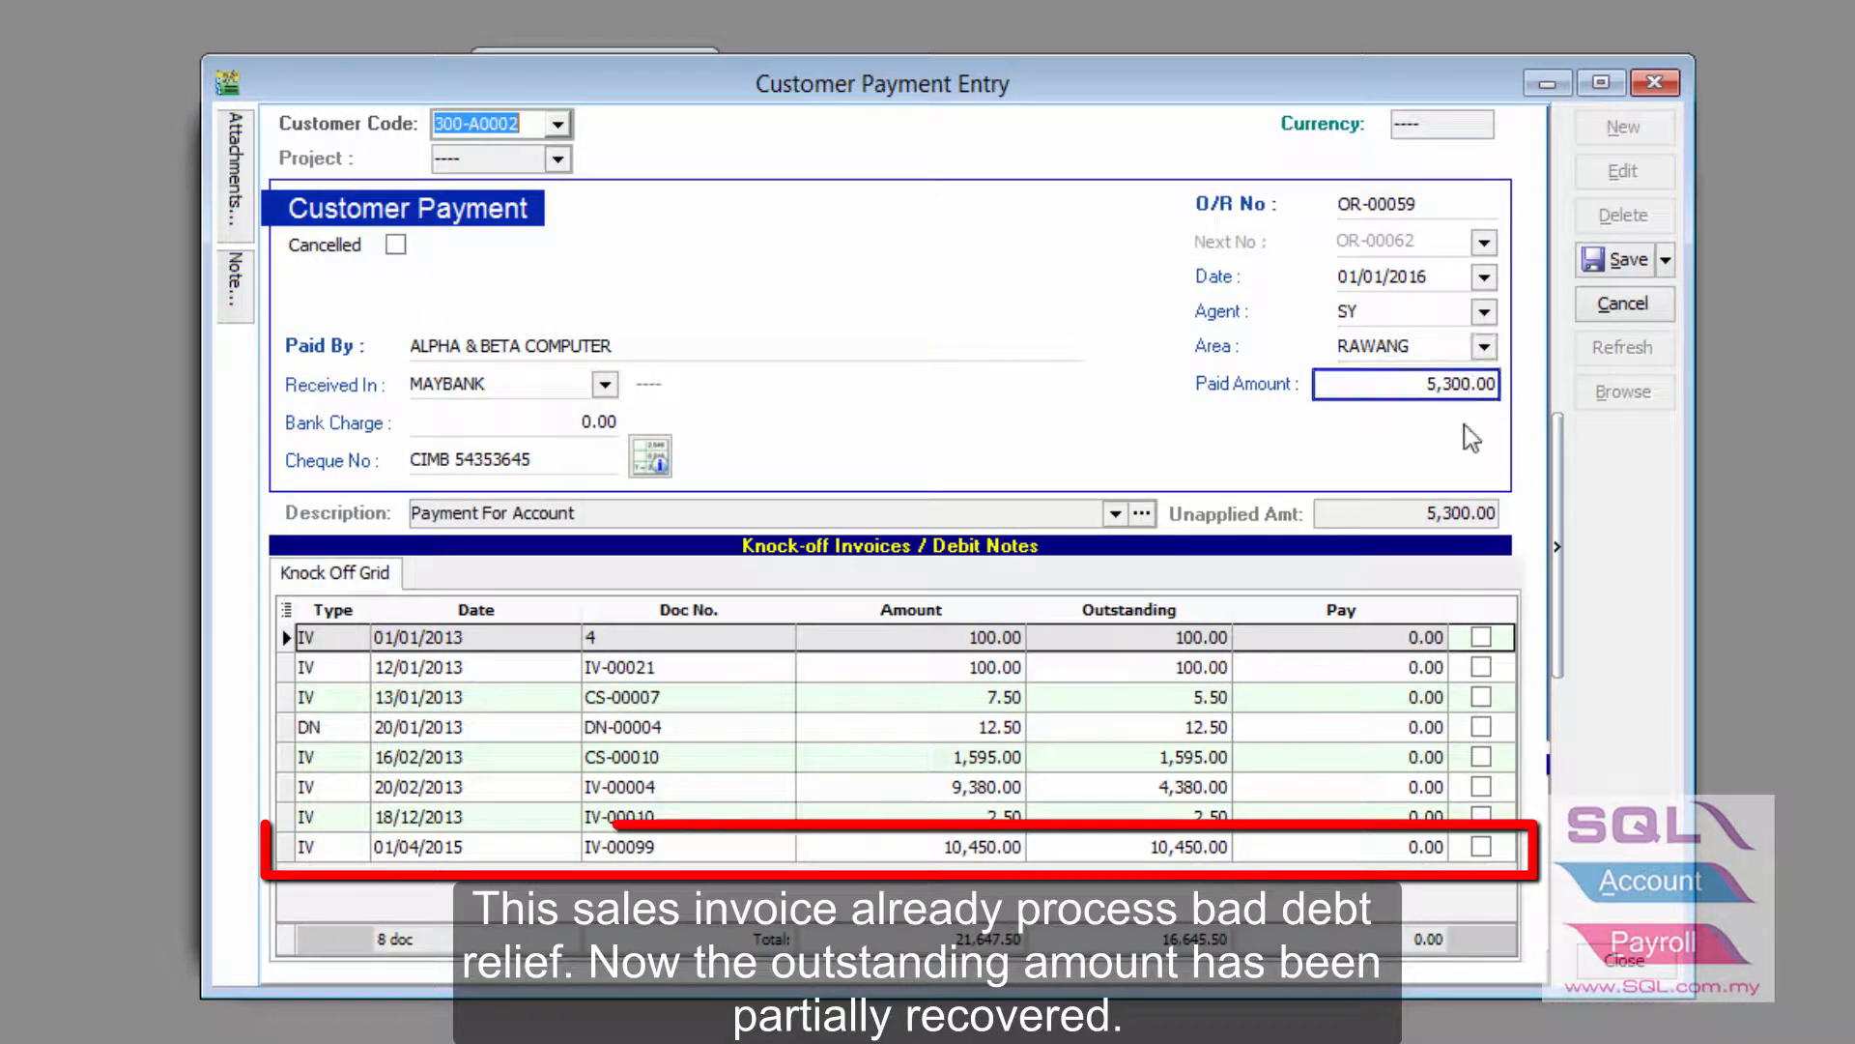
click(1488, 851)
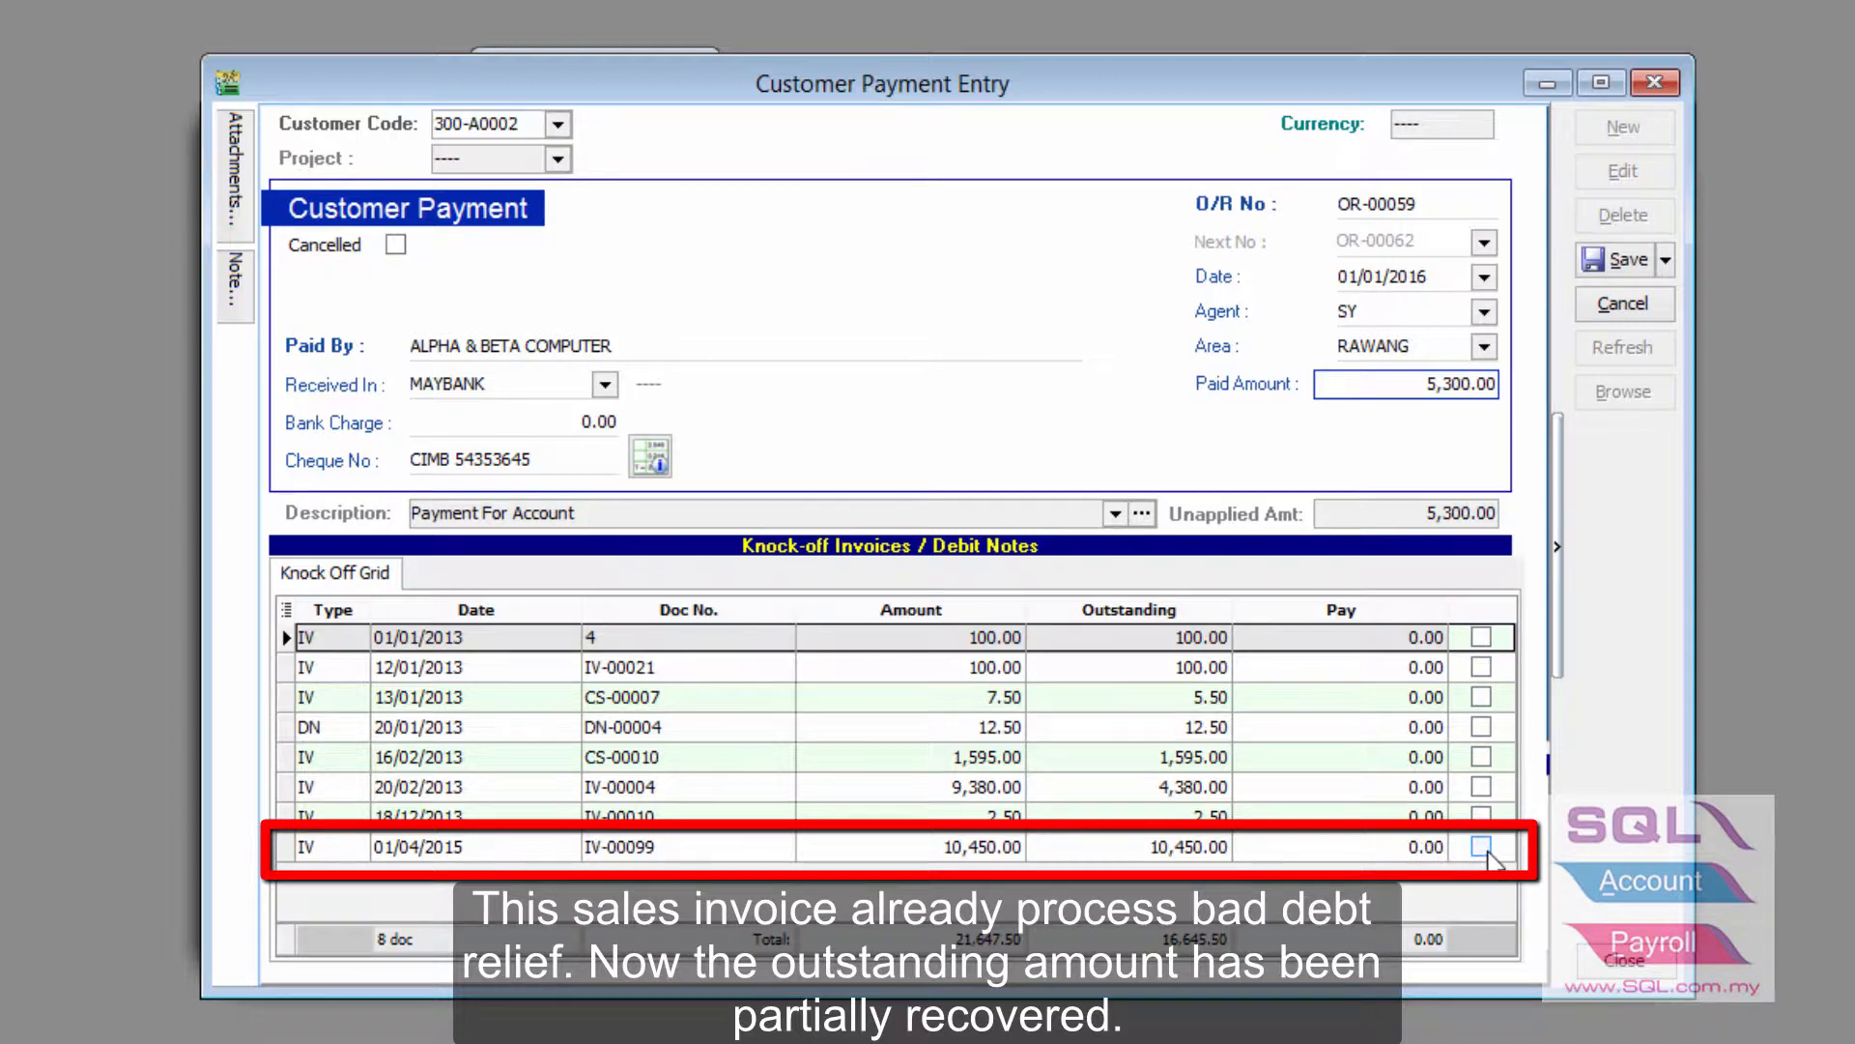
click(1484, 848)
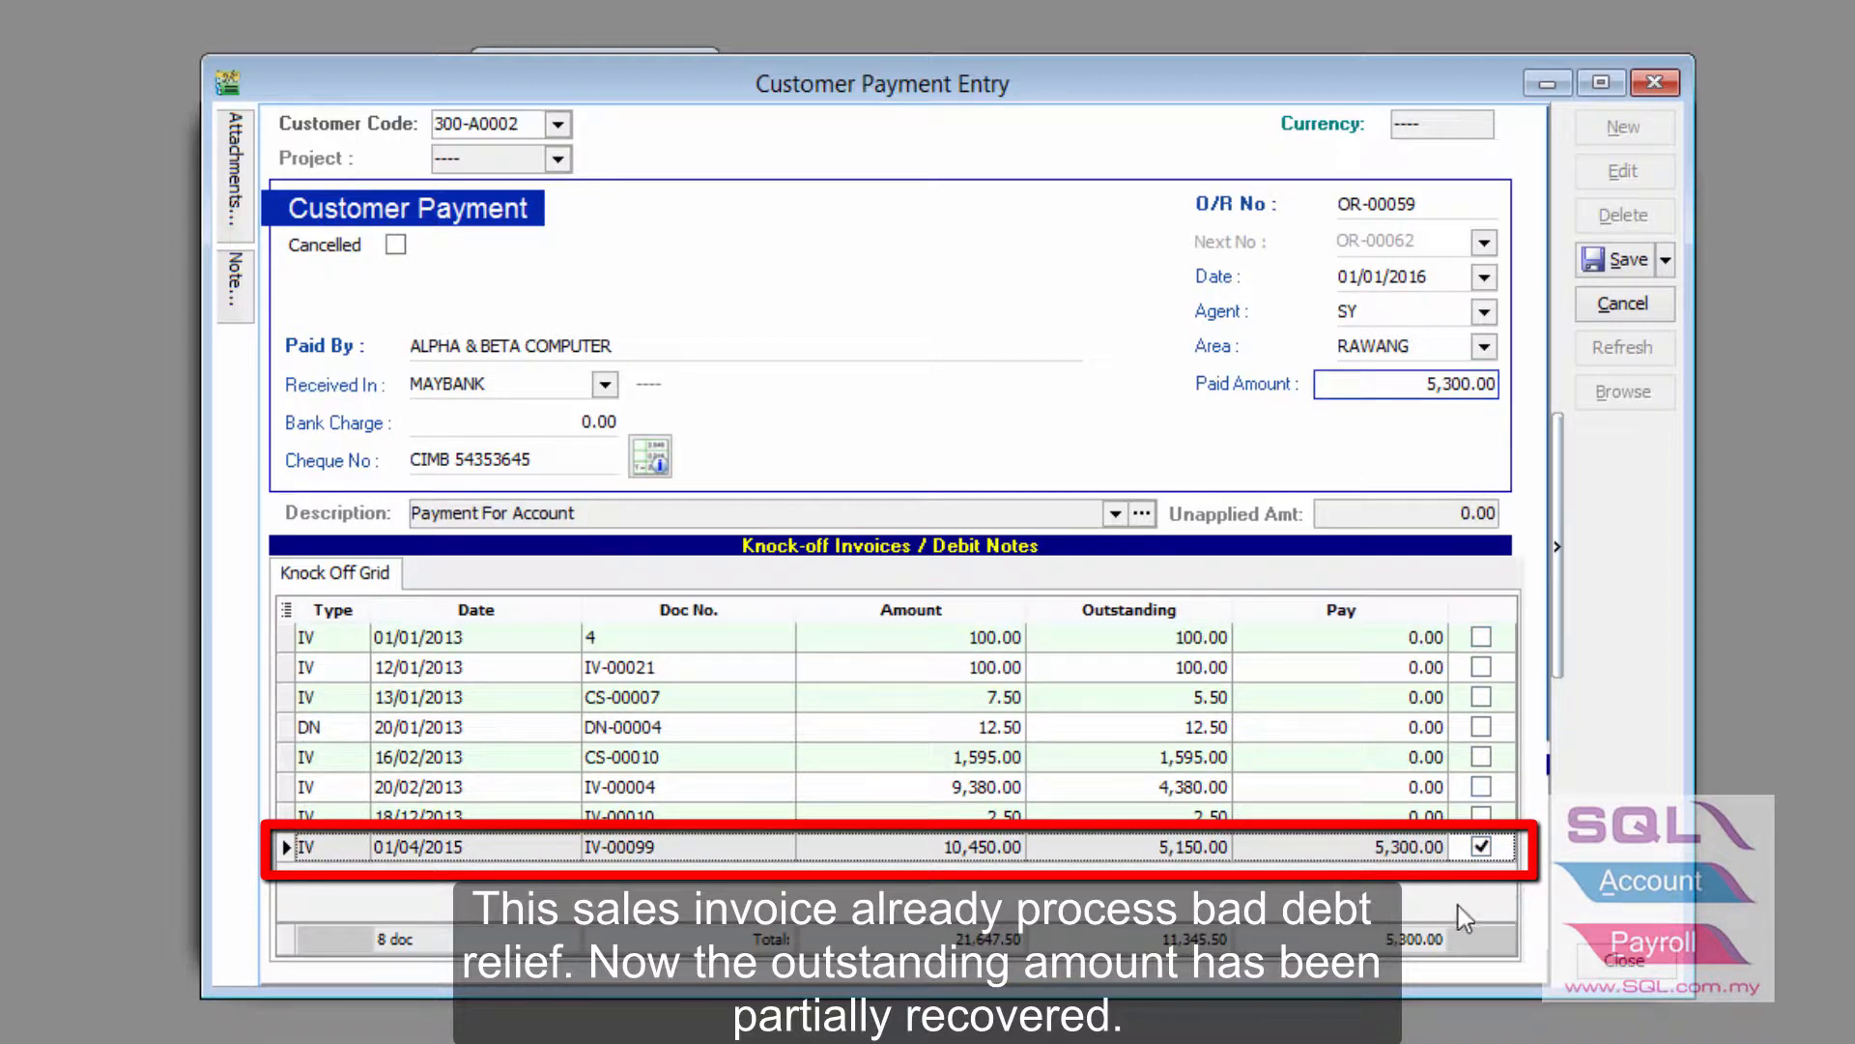
drag(1387, 277, 1319, 277)
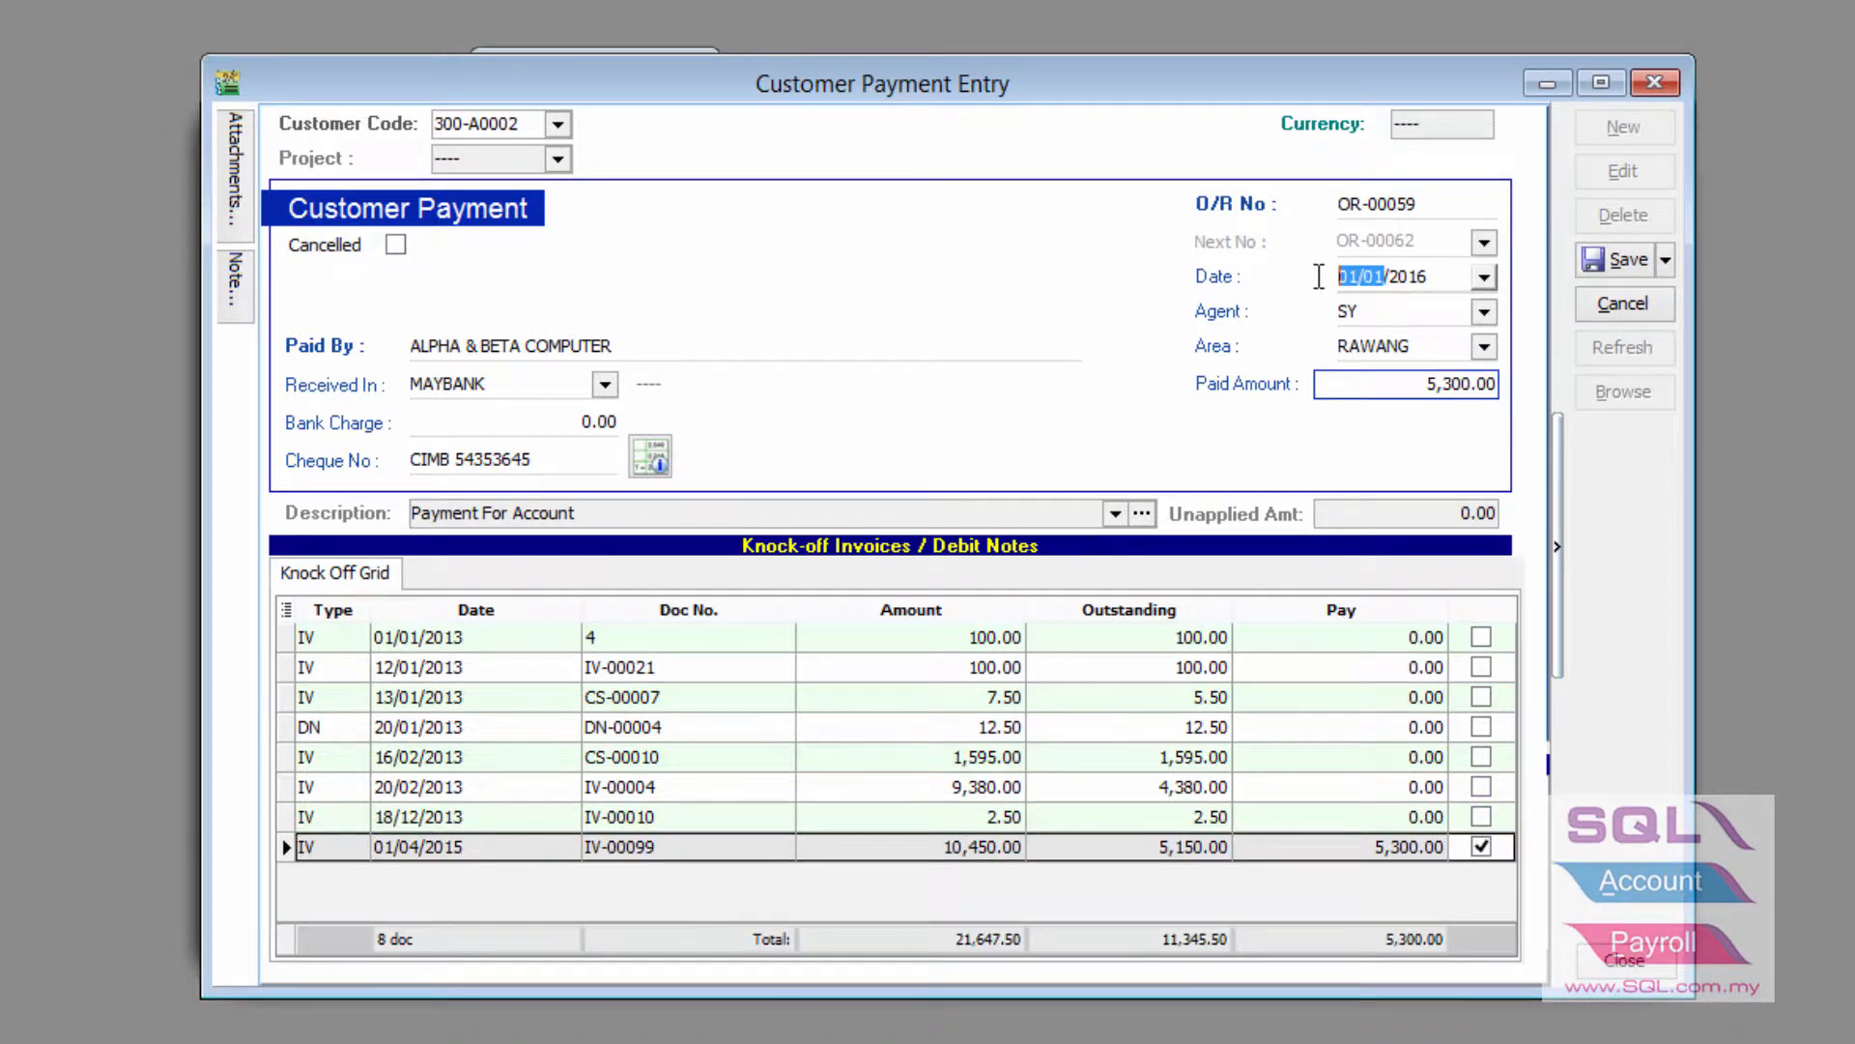
click(1640, 263)
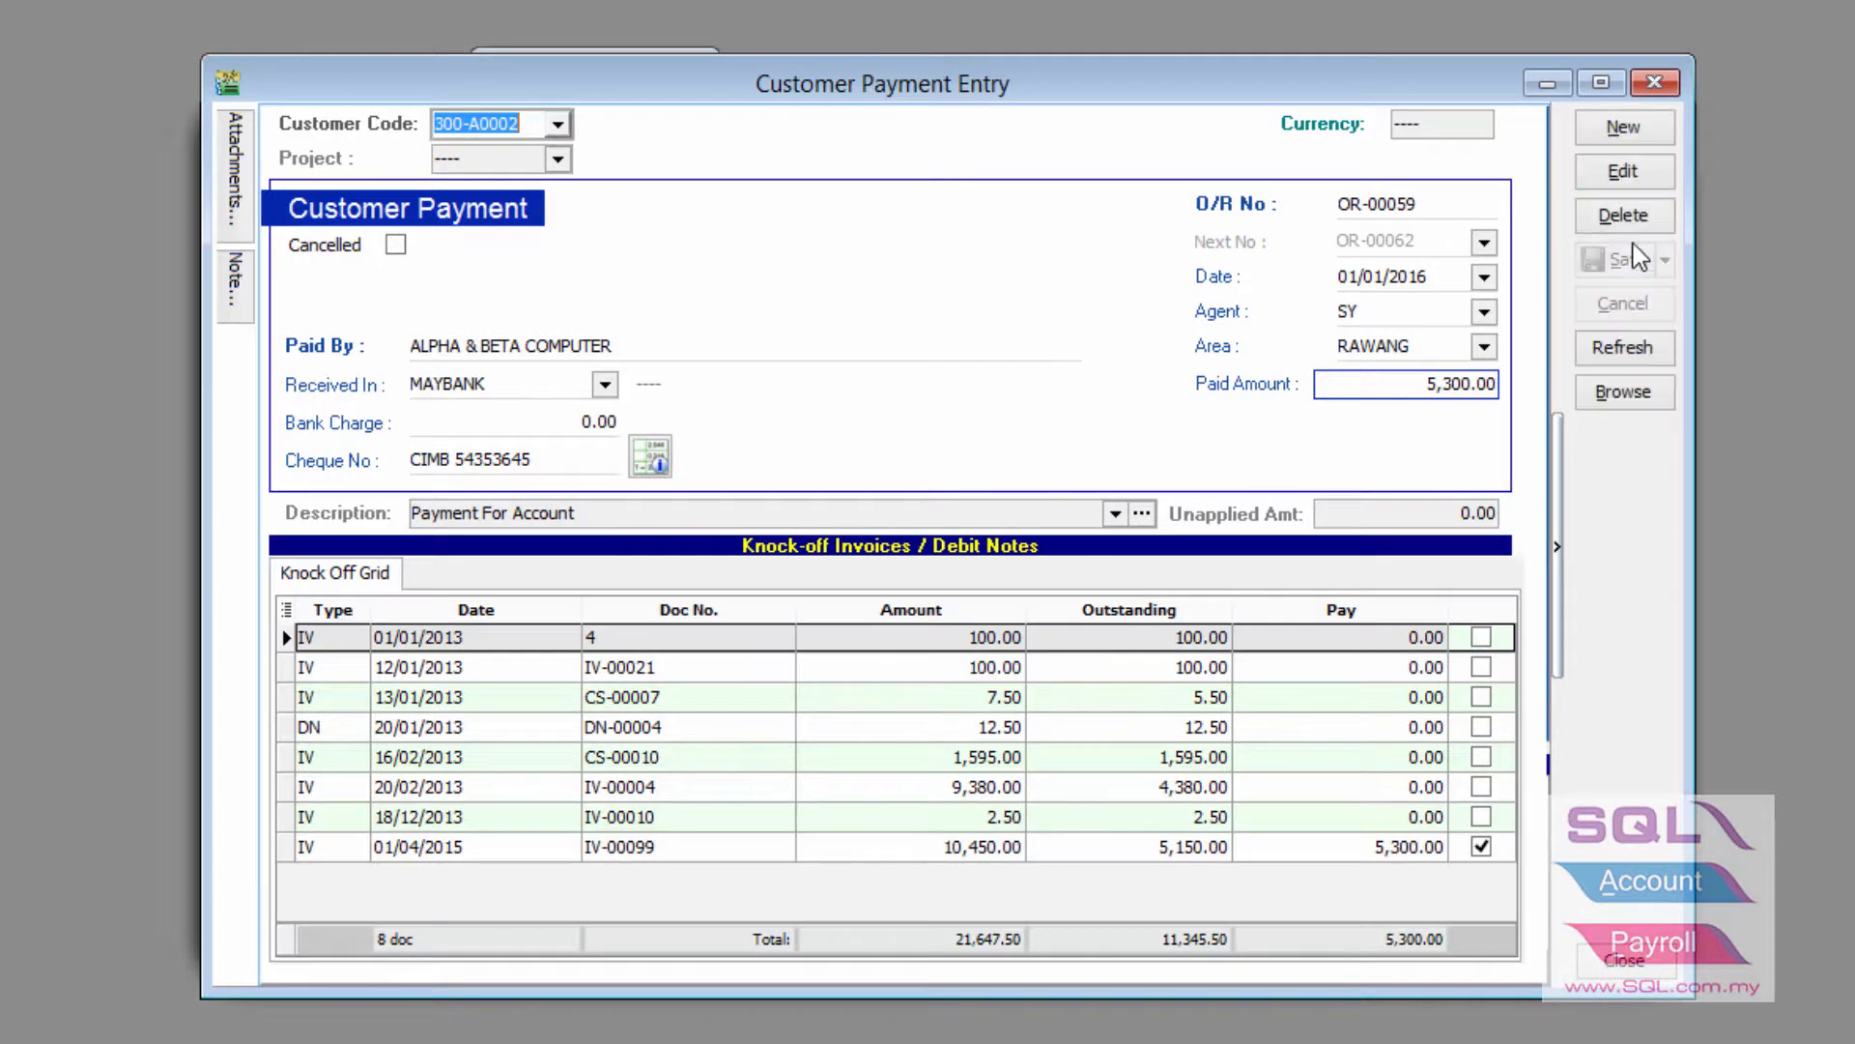
Record a new 5,150.00 payment on IV-00099 dated 01/02/2016 with the cheque number, and save
click(1621, 141)
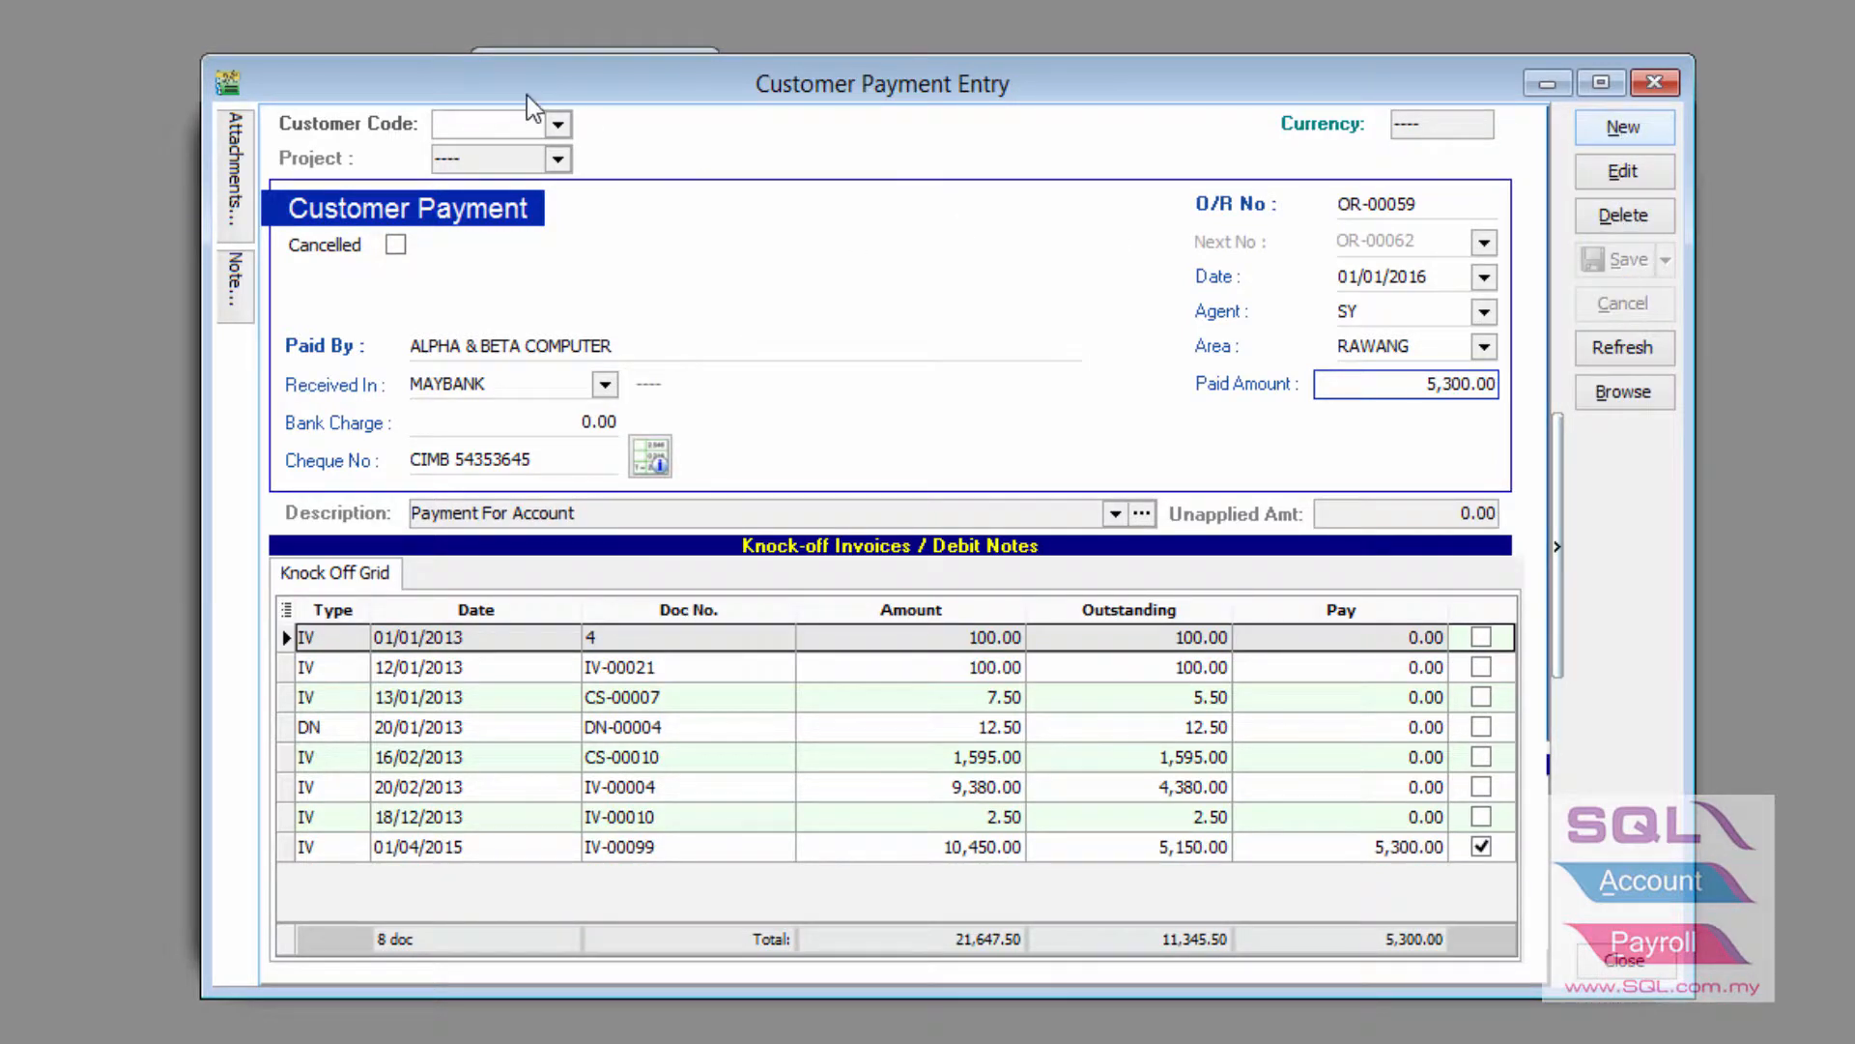
click(555, 123)
click(696, 127)
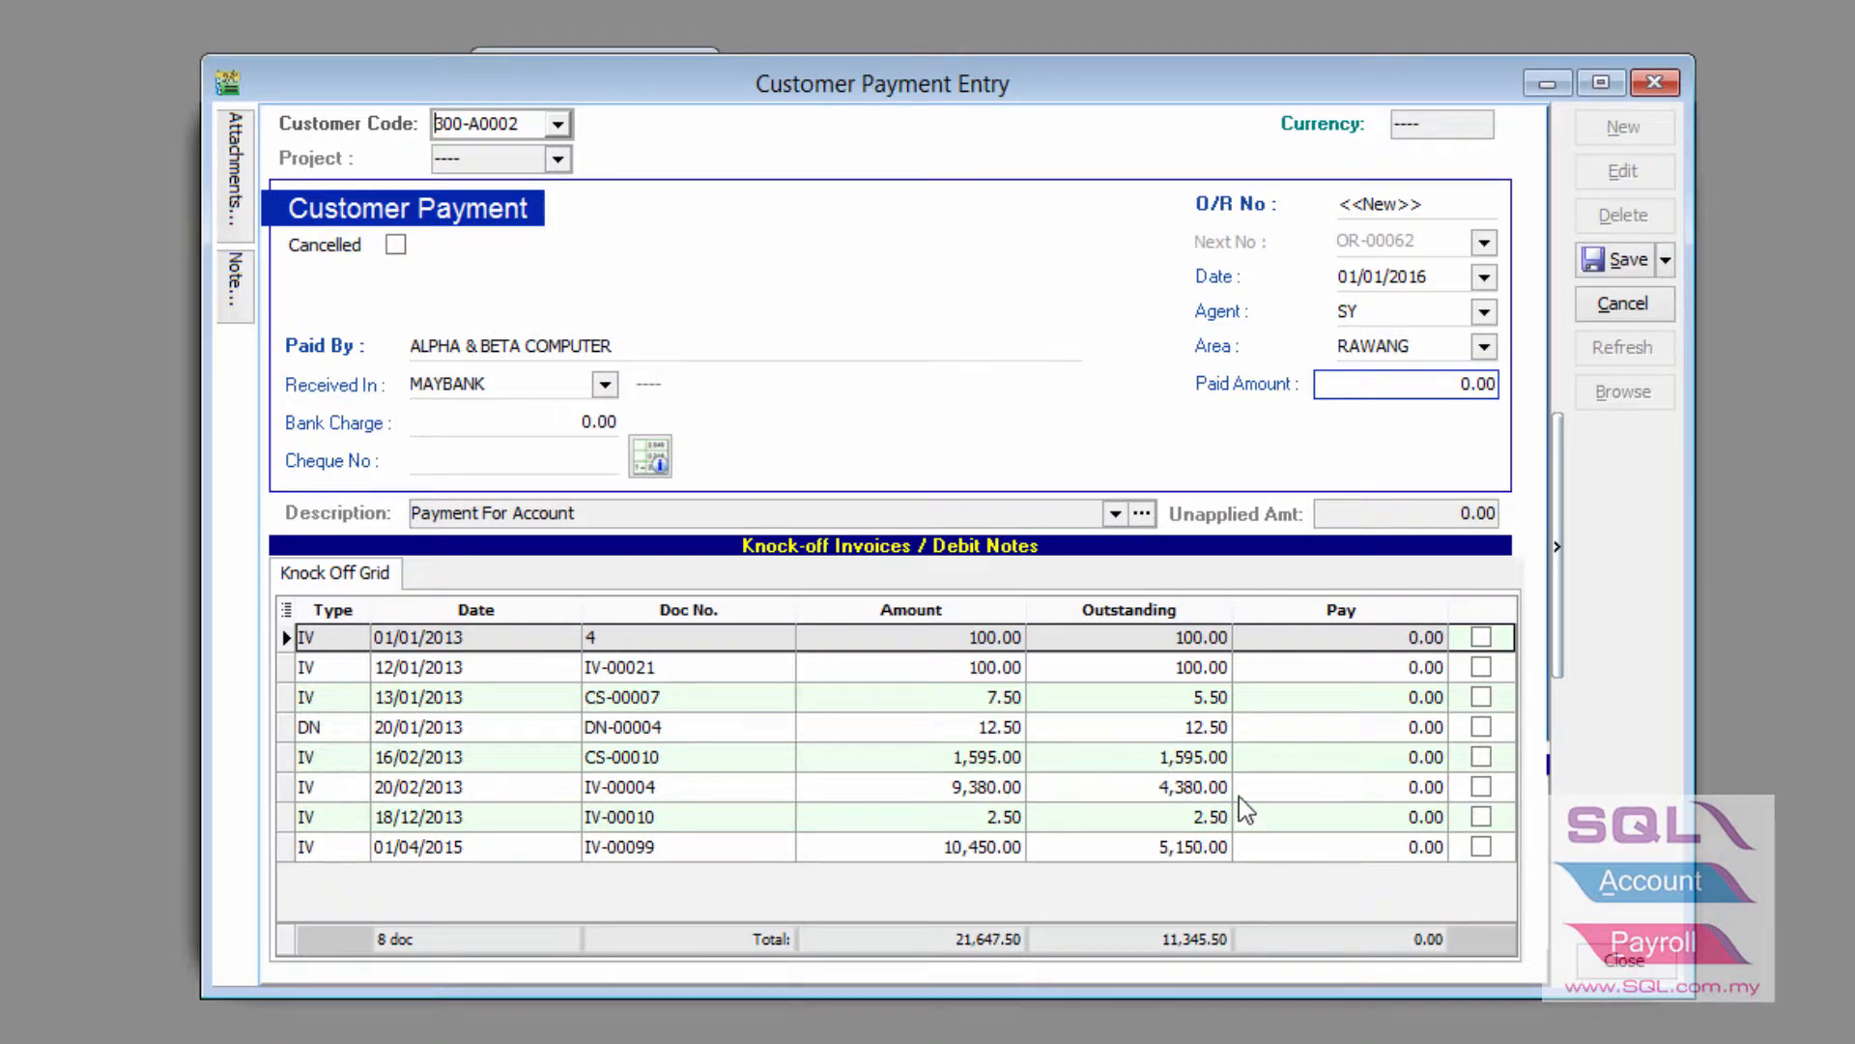
click(1355, 847)
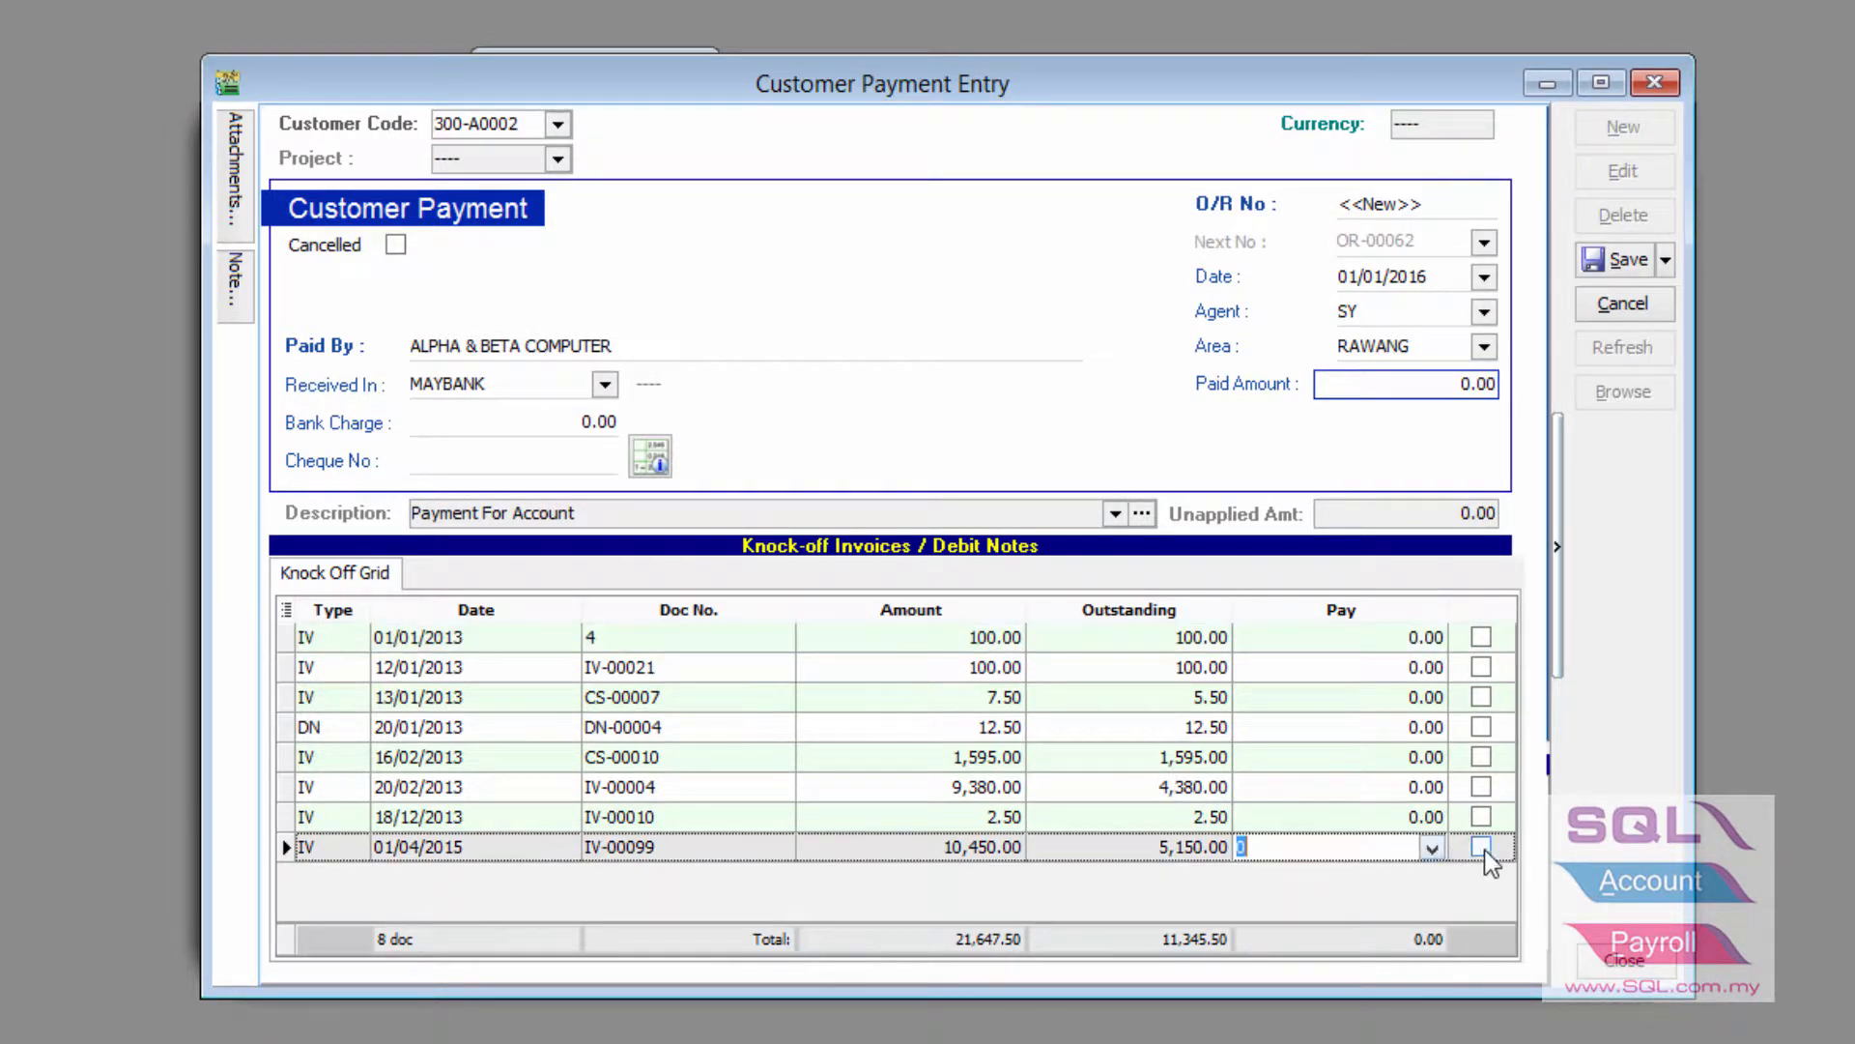
click(1483, 847)
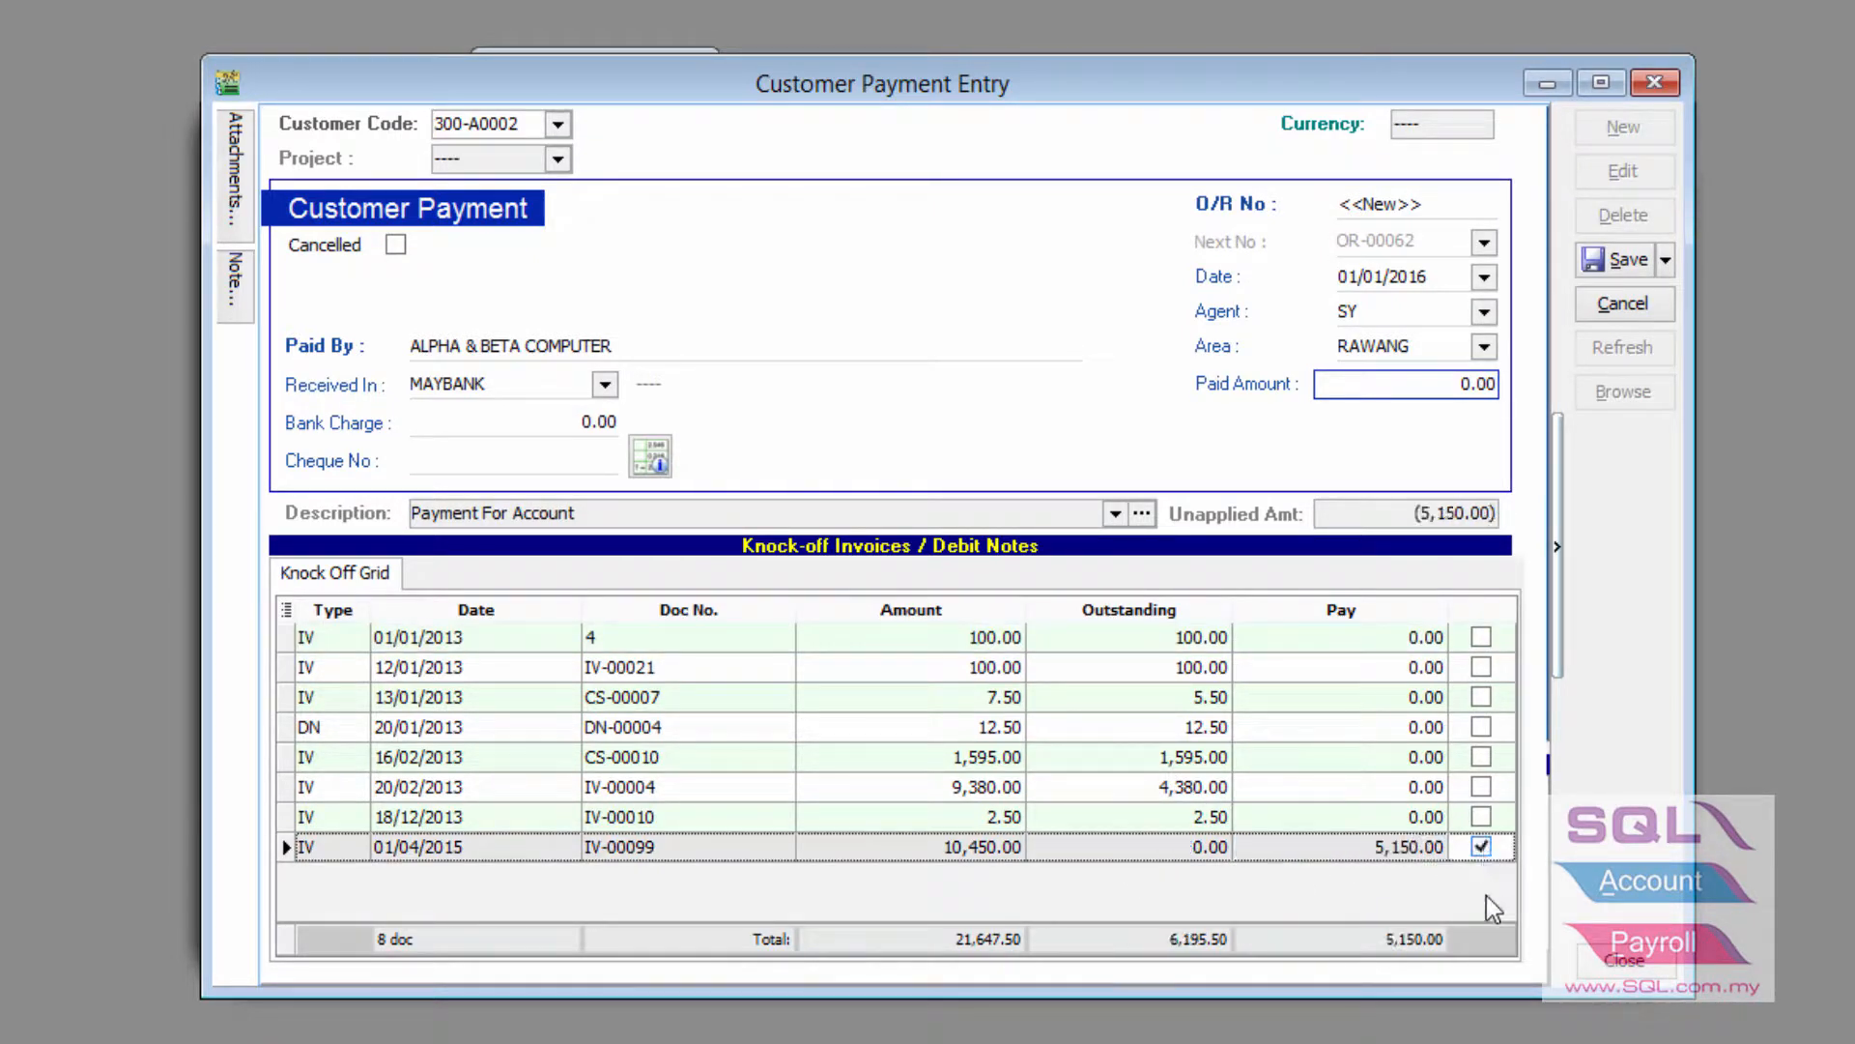
click(1378, 276)
text(2)
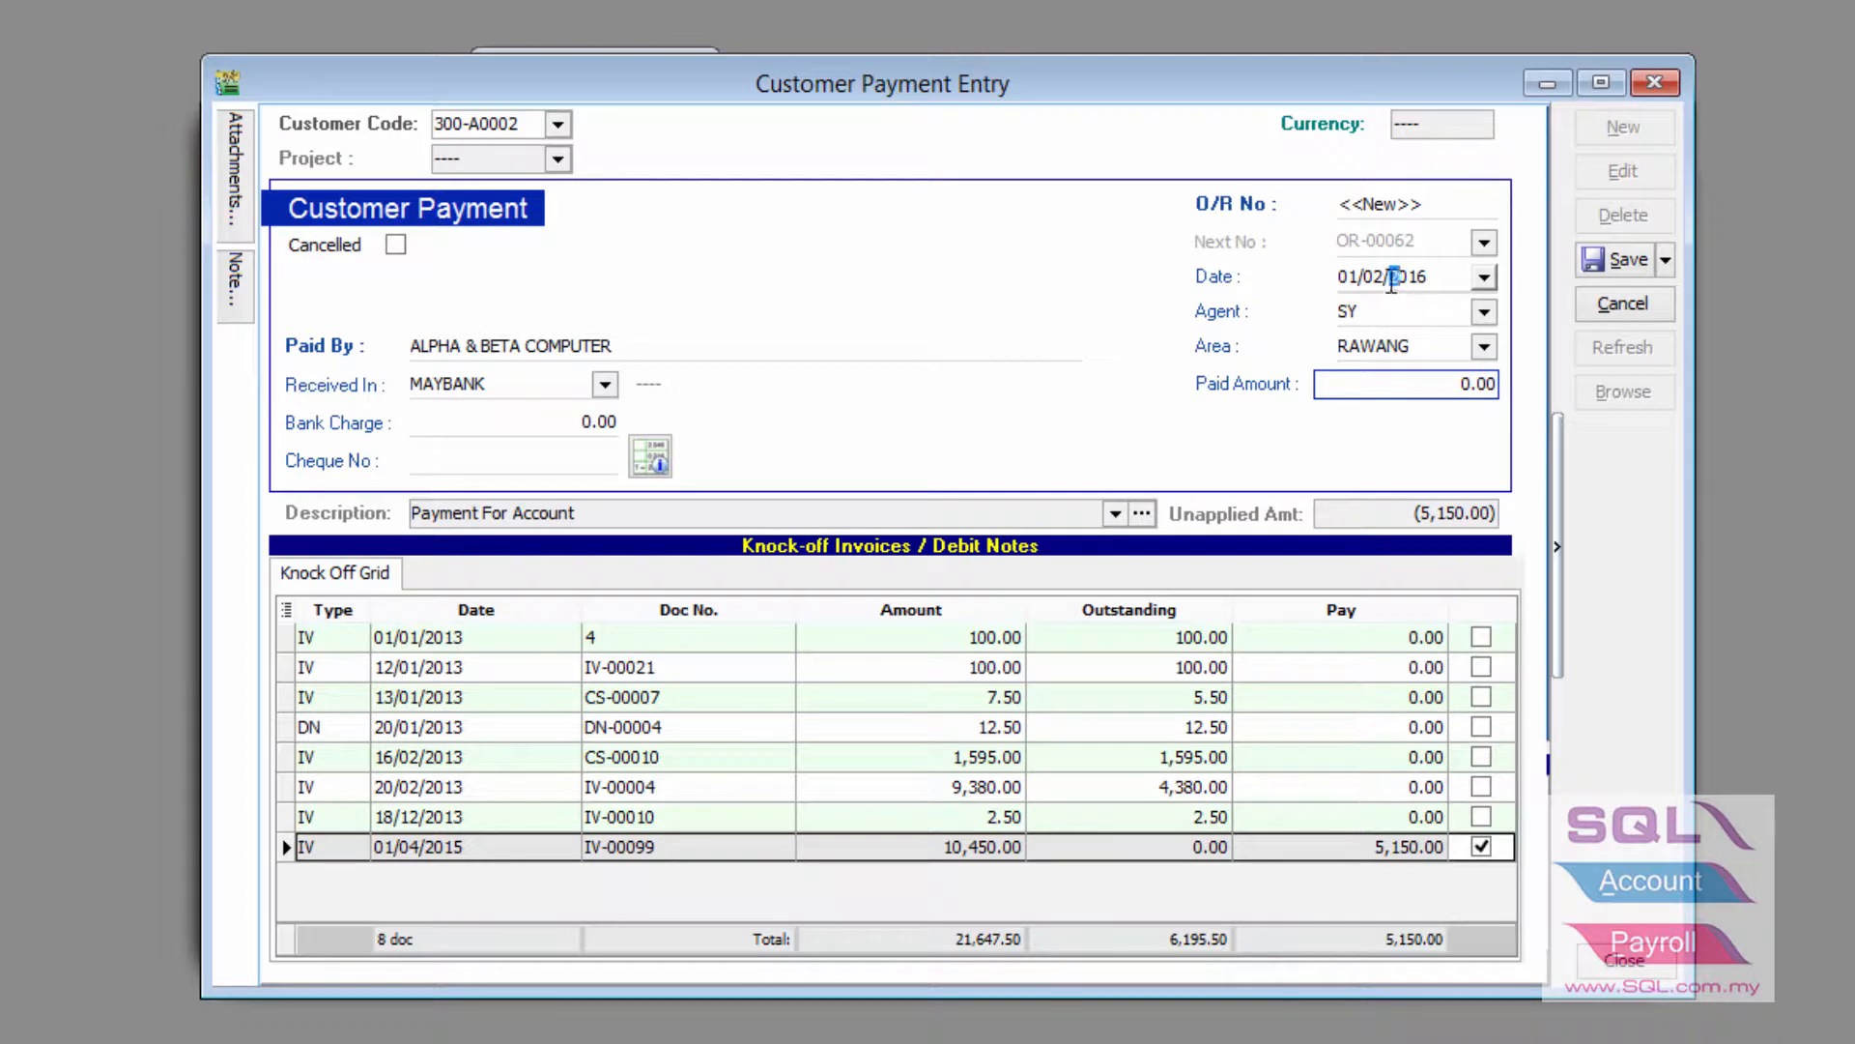
click(492, 462)
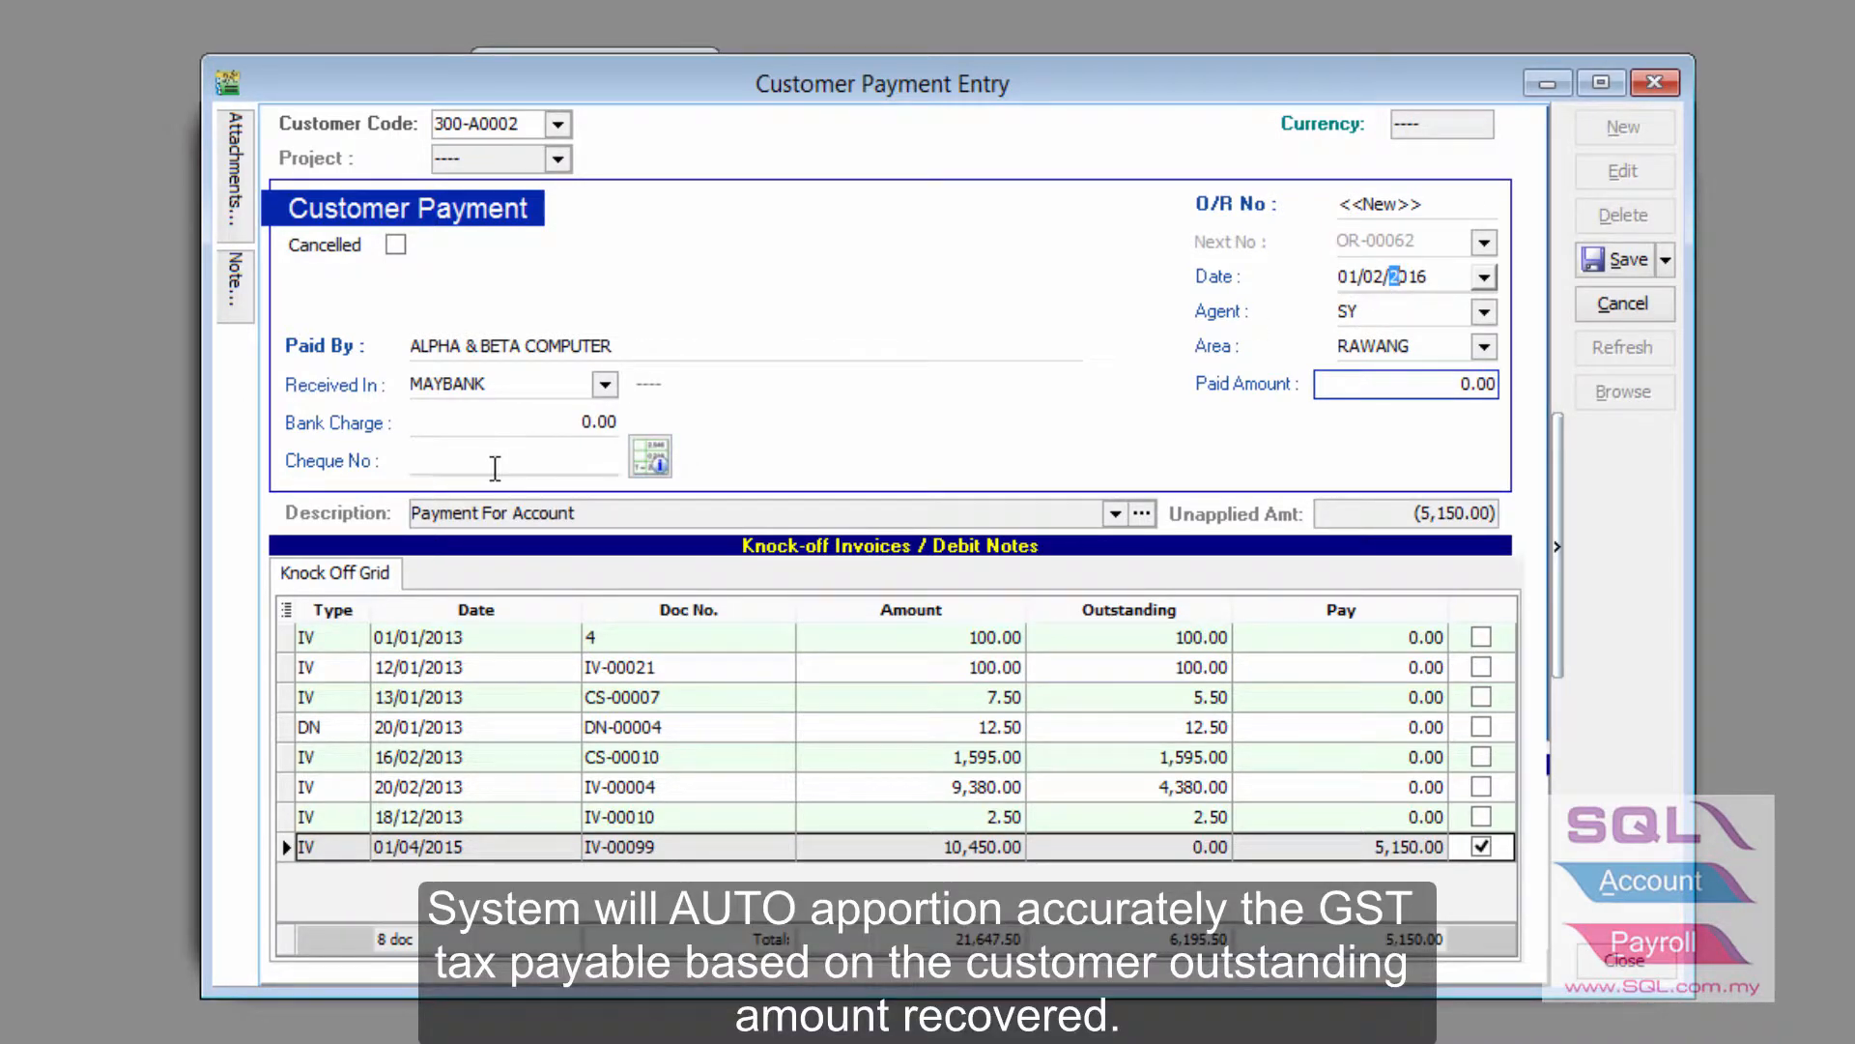
text(c)
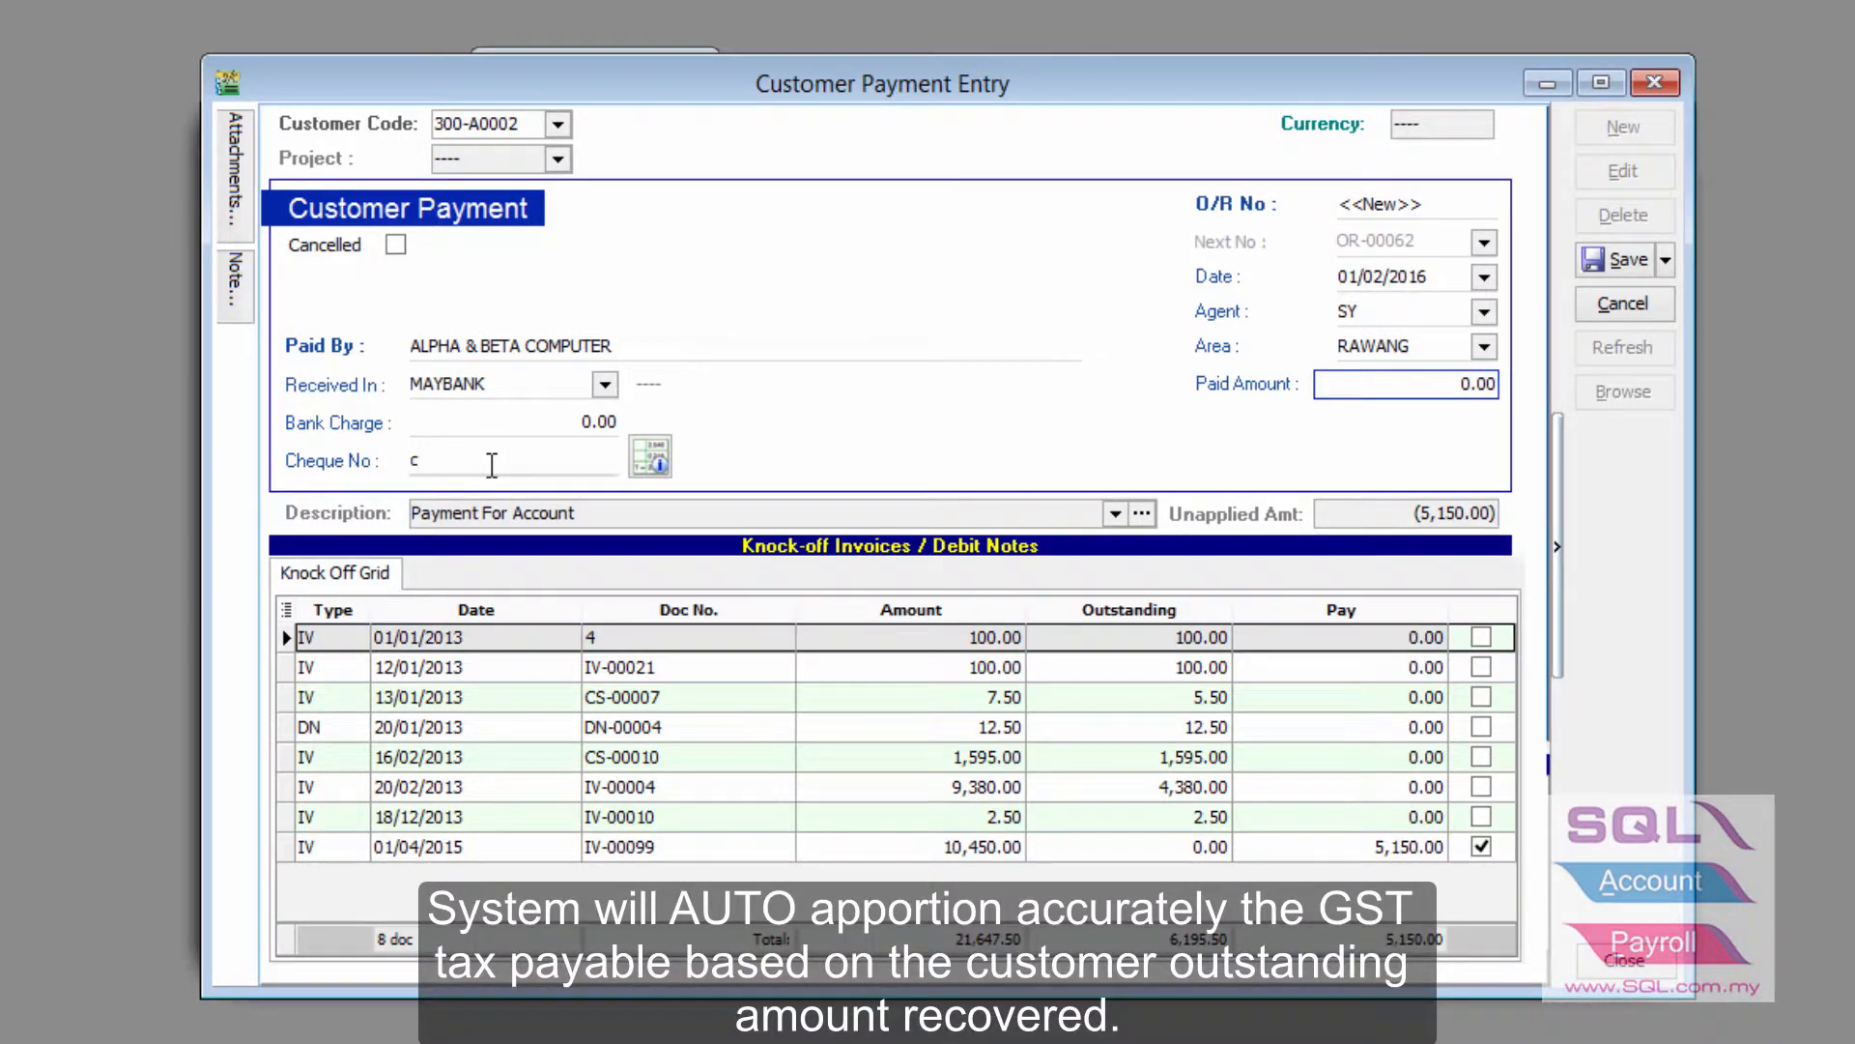
text(imb 69696)
click(1620, 262)
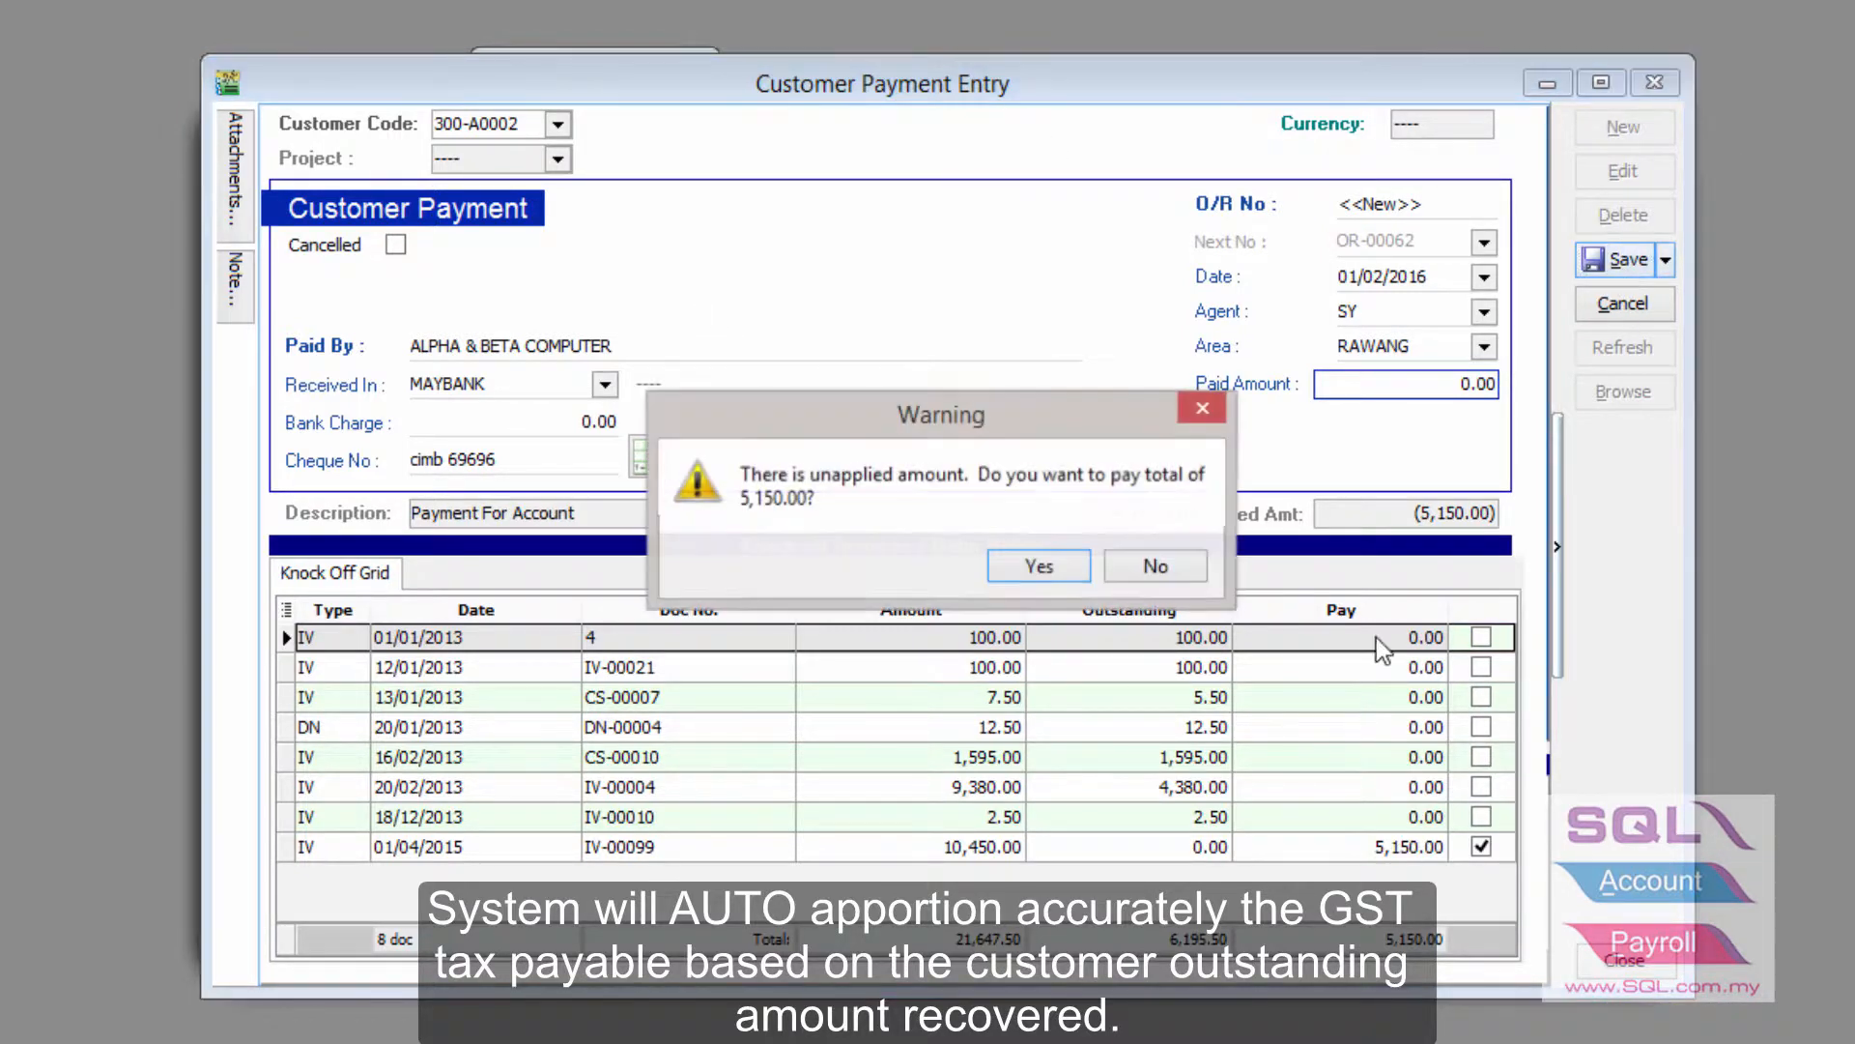
click(1041, 562)
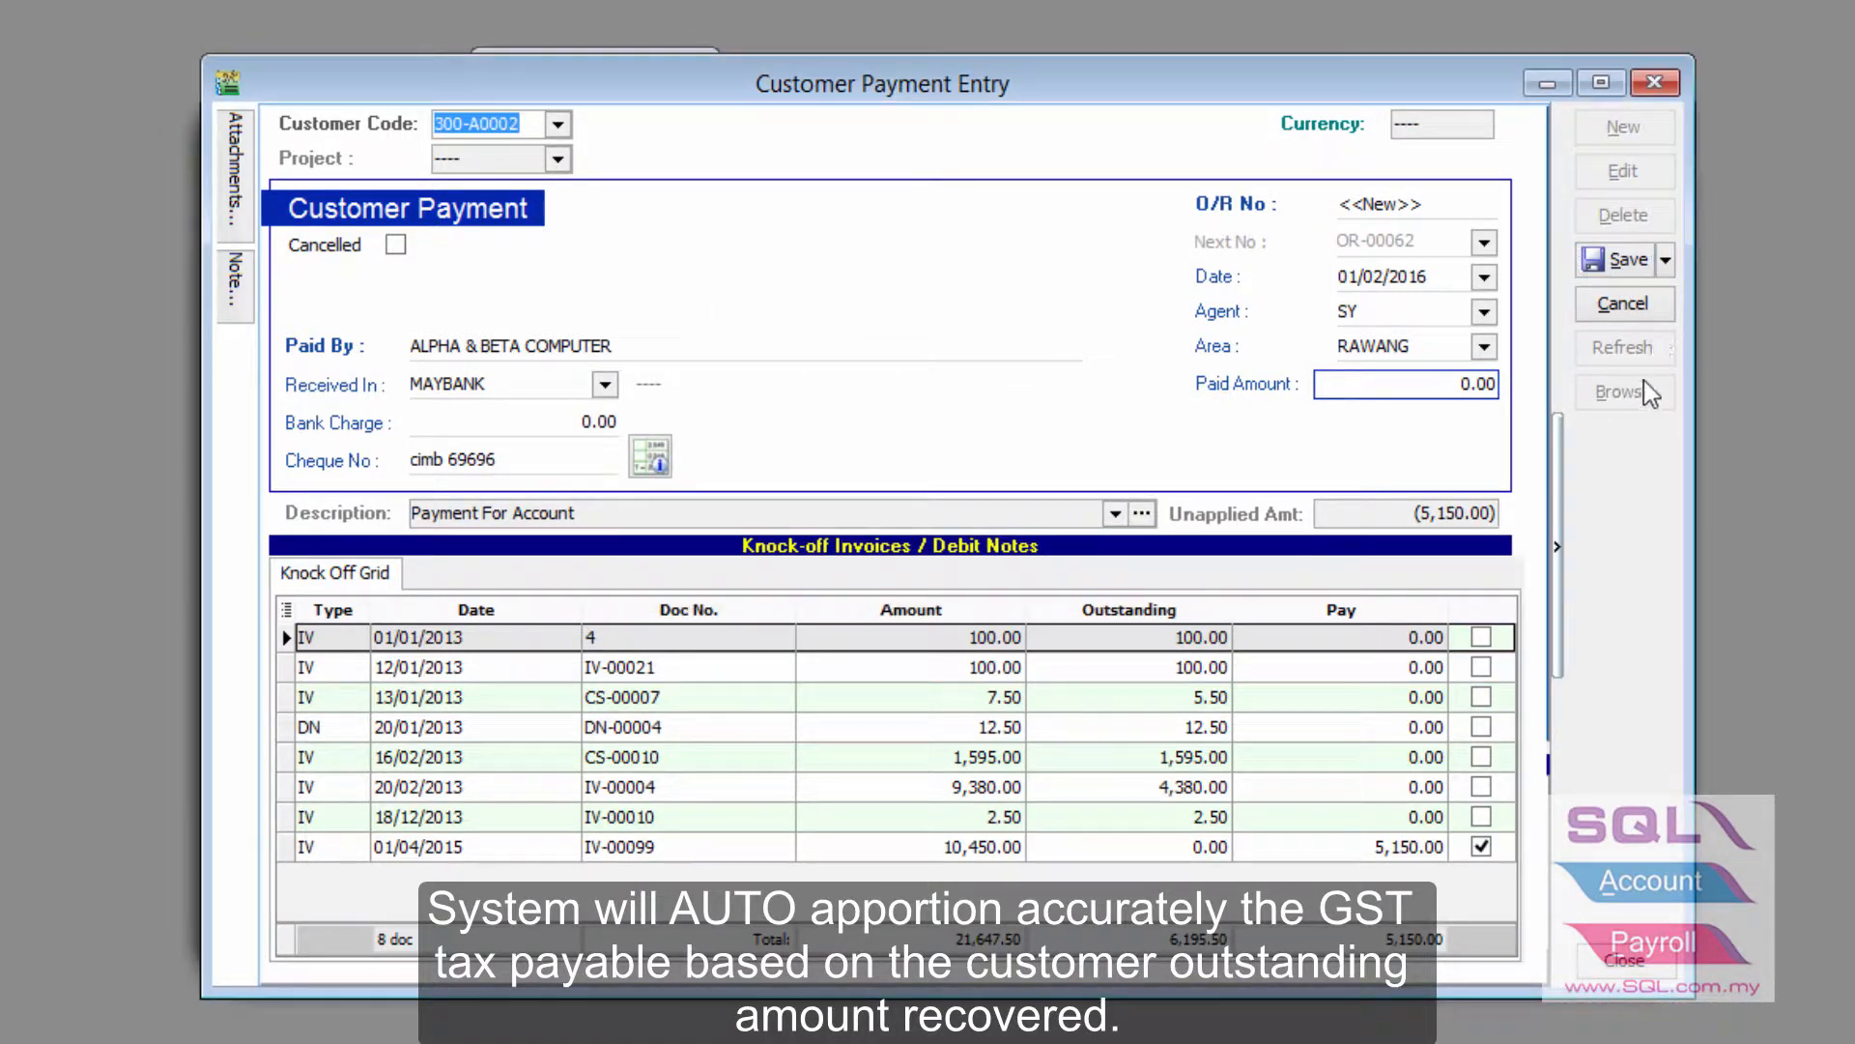
click(1546, 82)
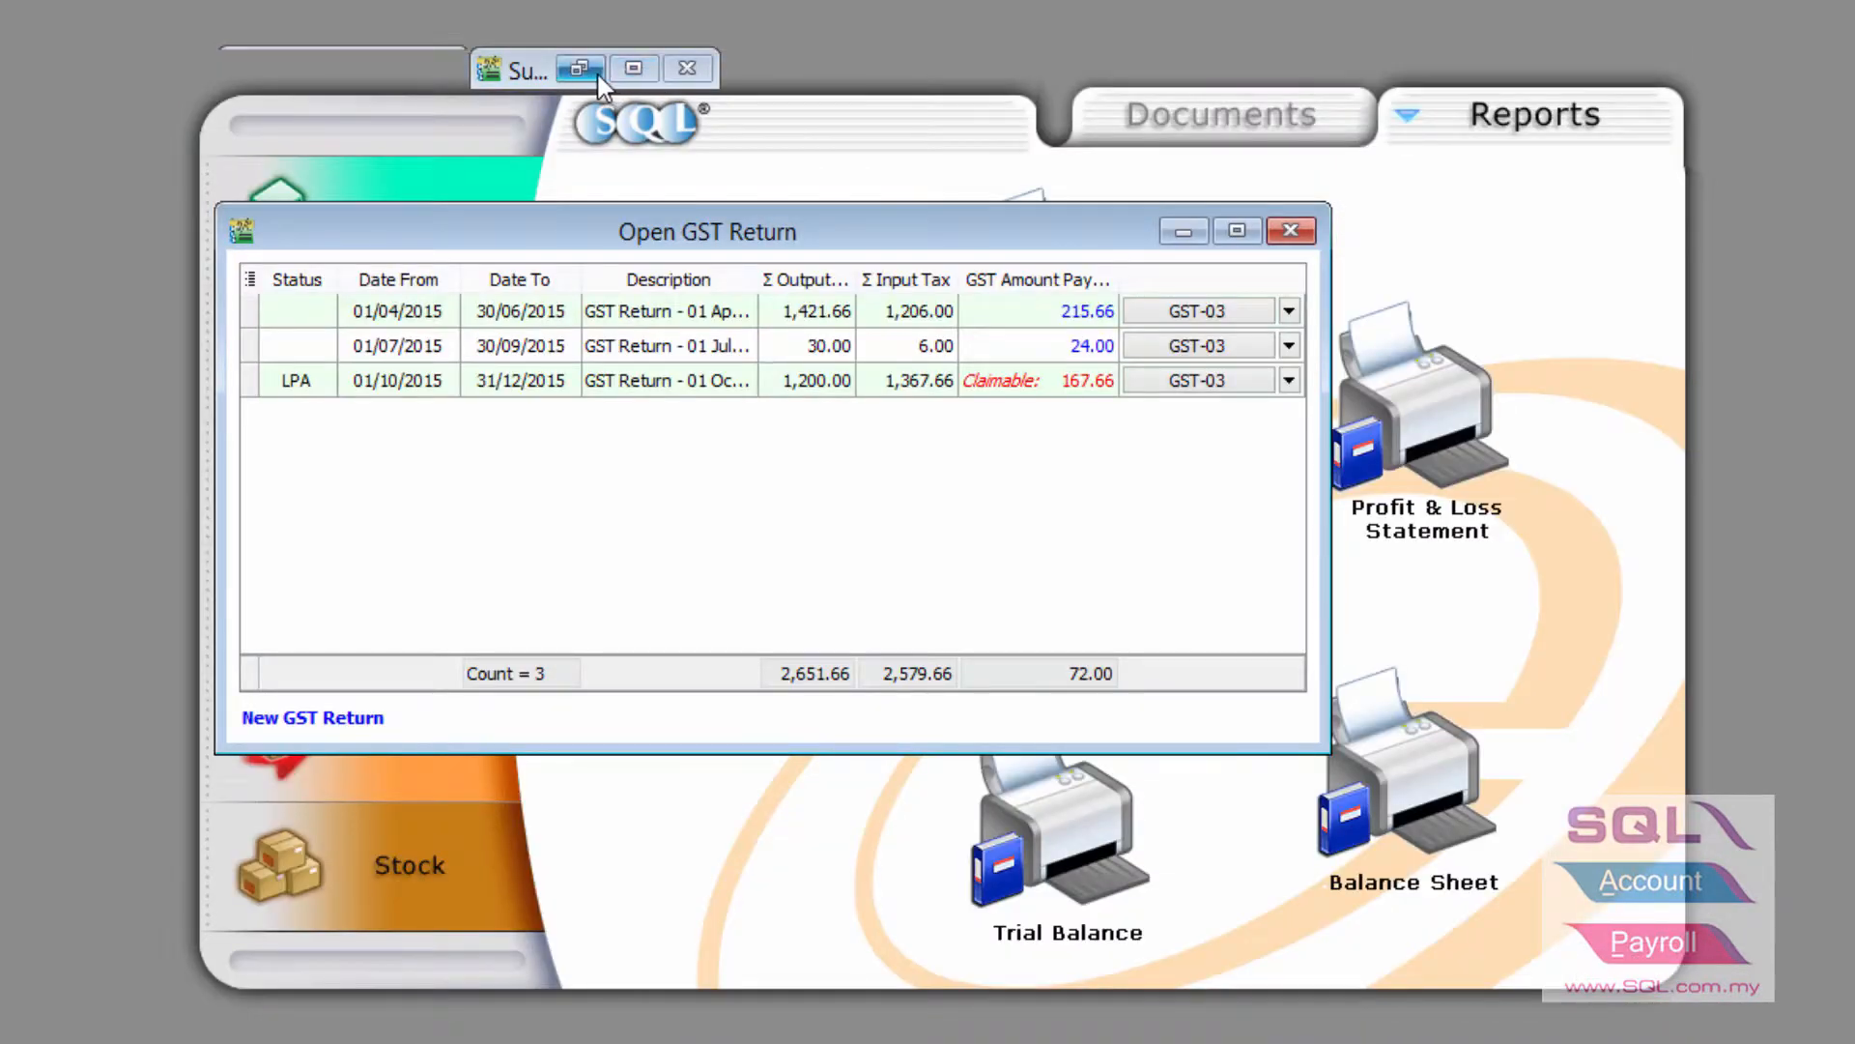
Edit supplier payment PV-00055 to pay invoice PI-00029 in full and save it
click(599, 75)
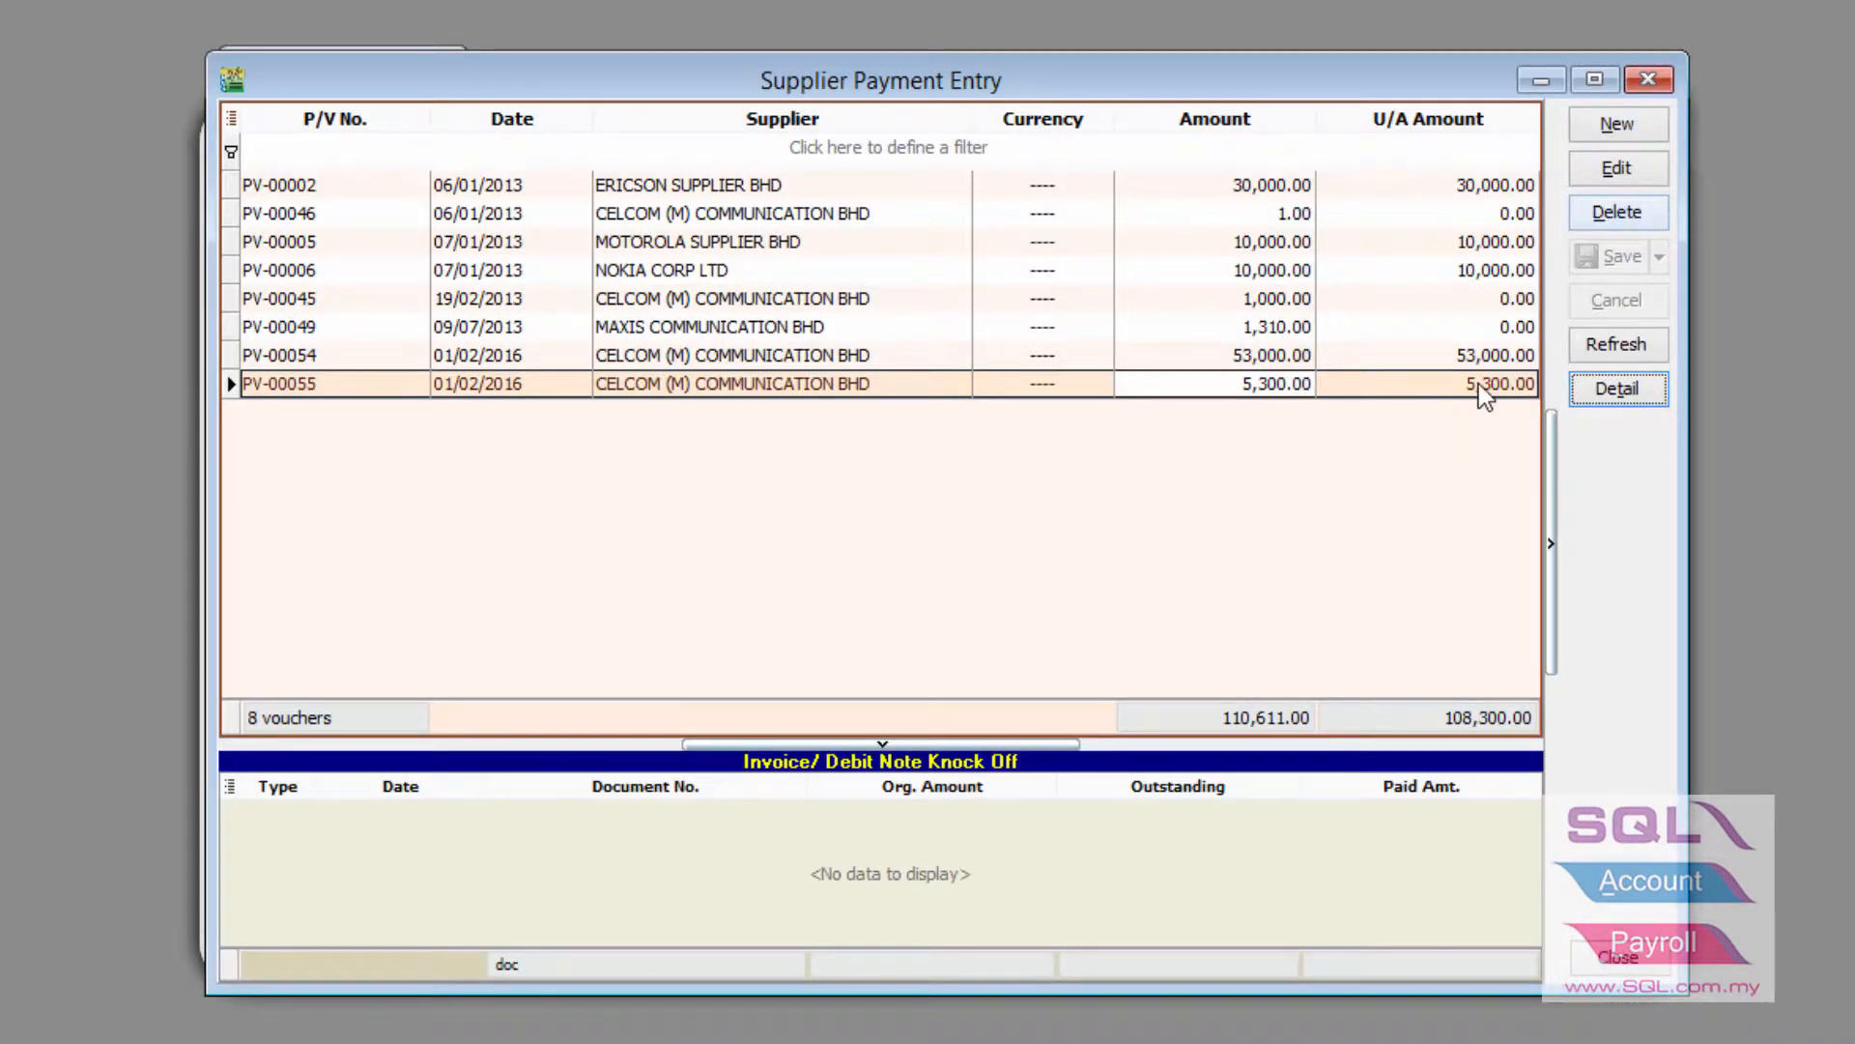
double_click(1479, 385)
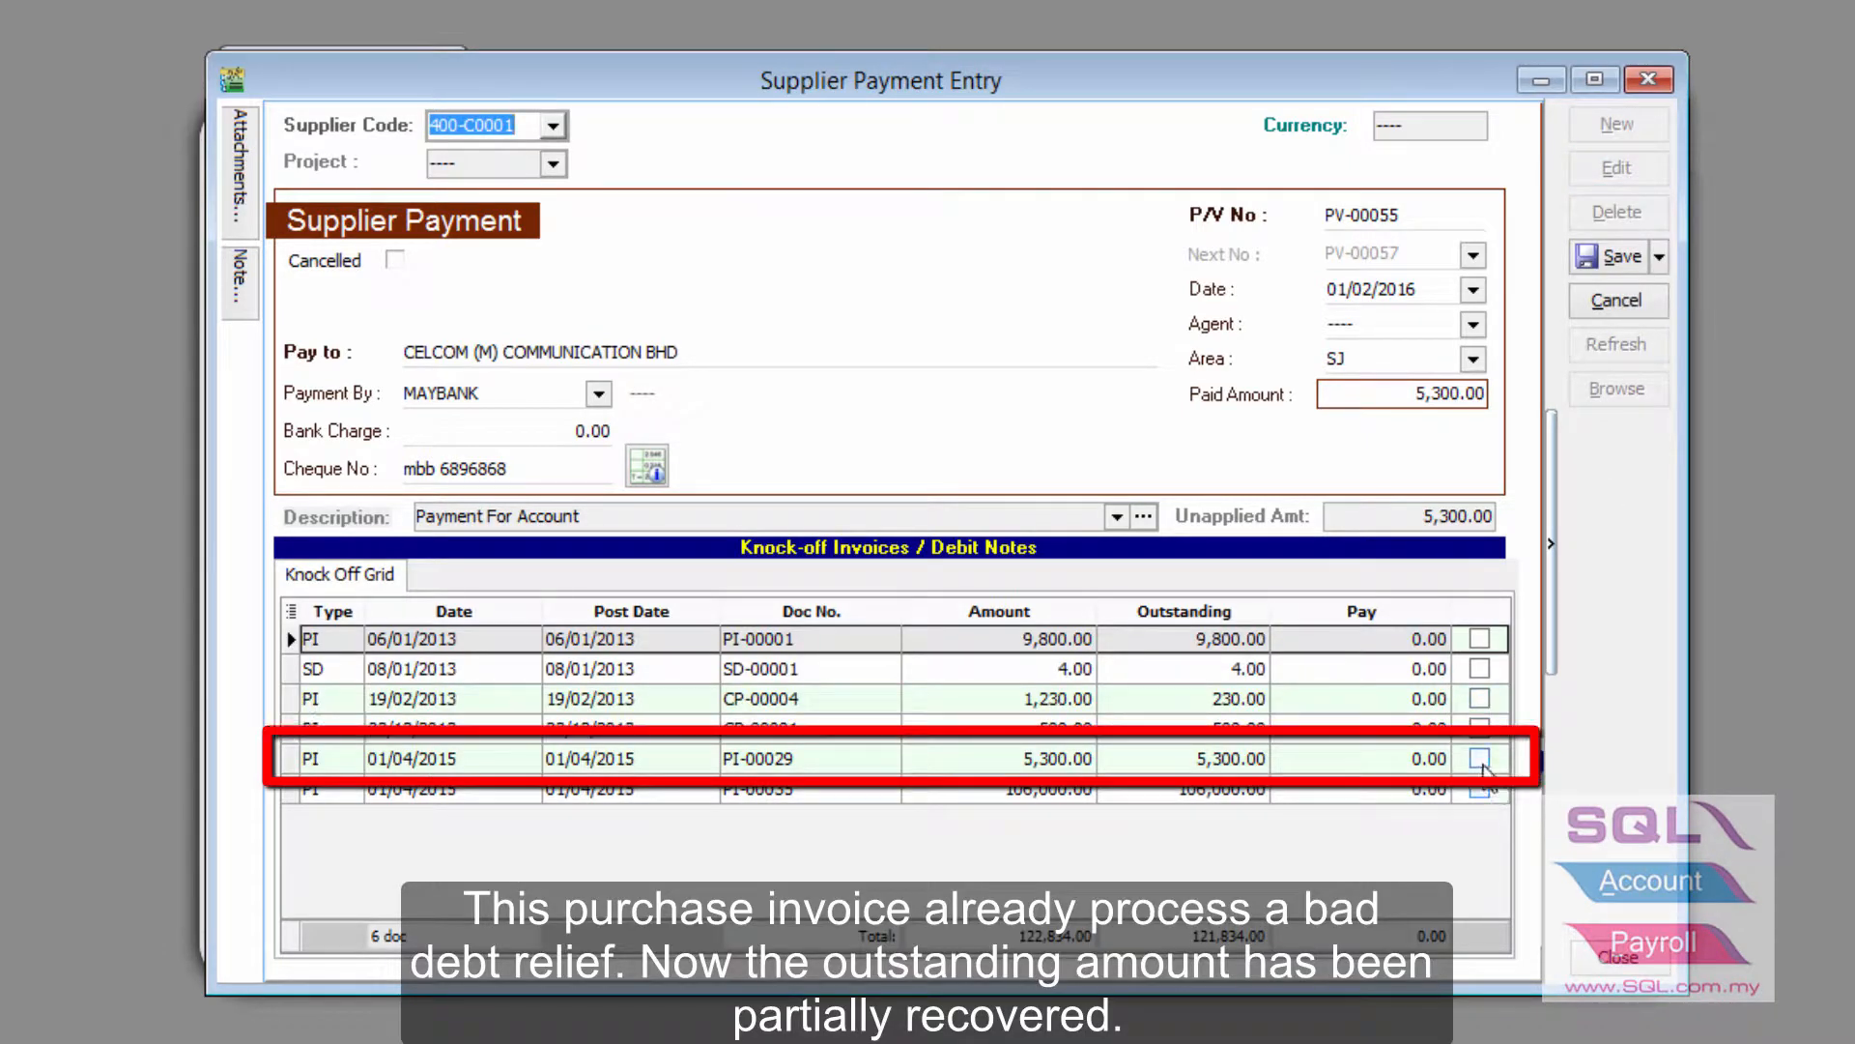
click(1480, 758)
click(1367, 290)
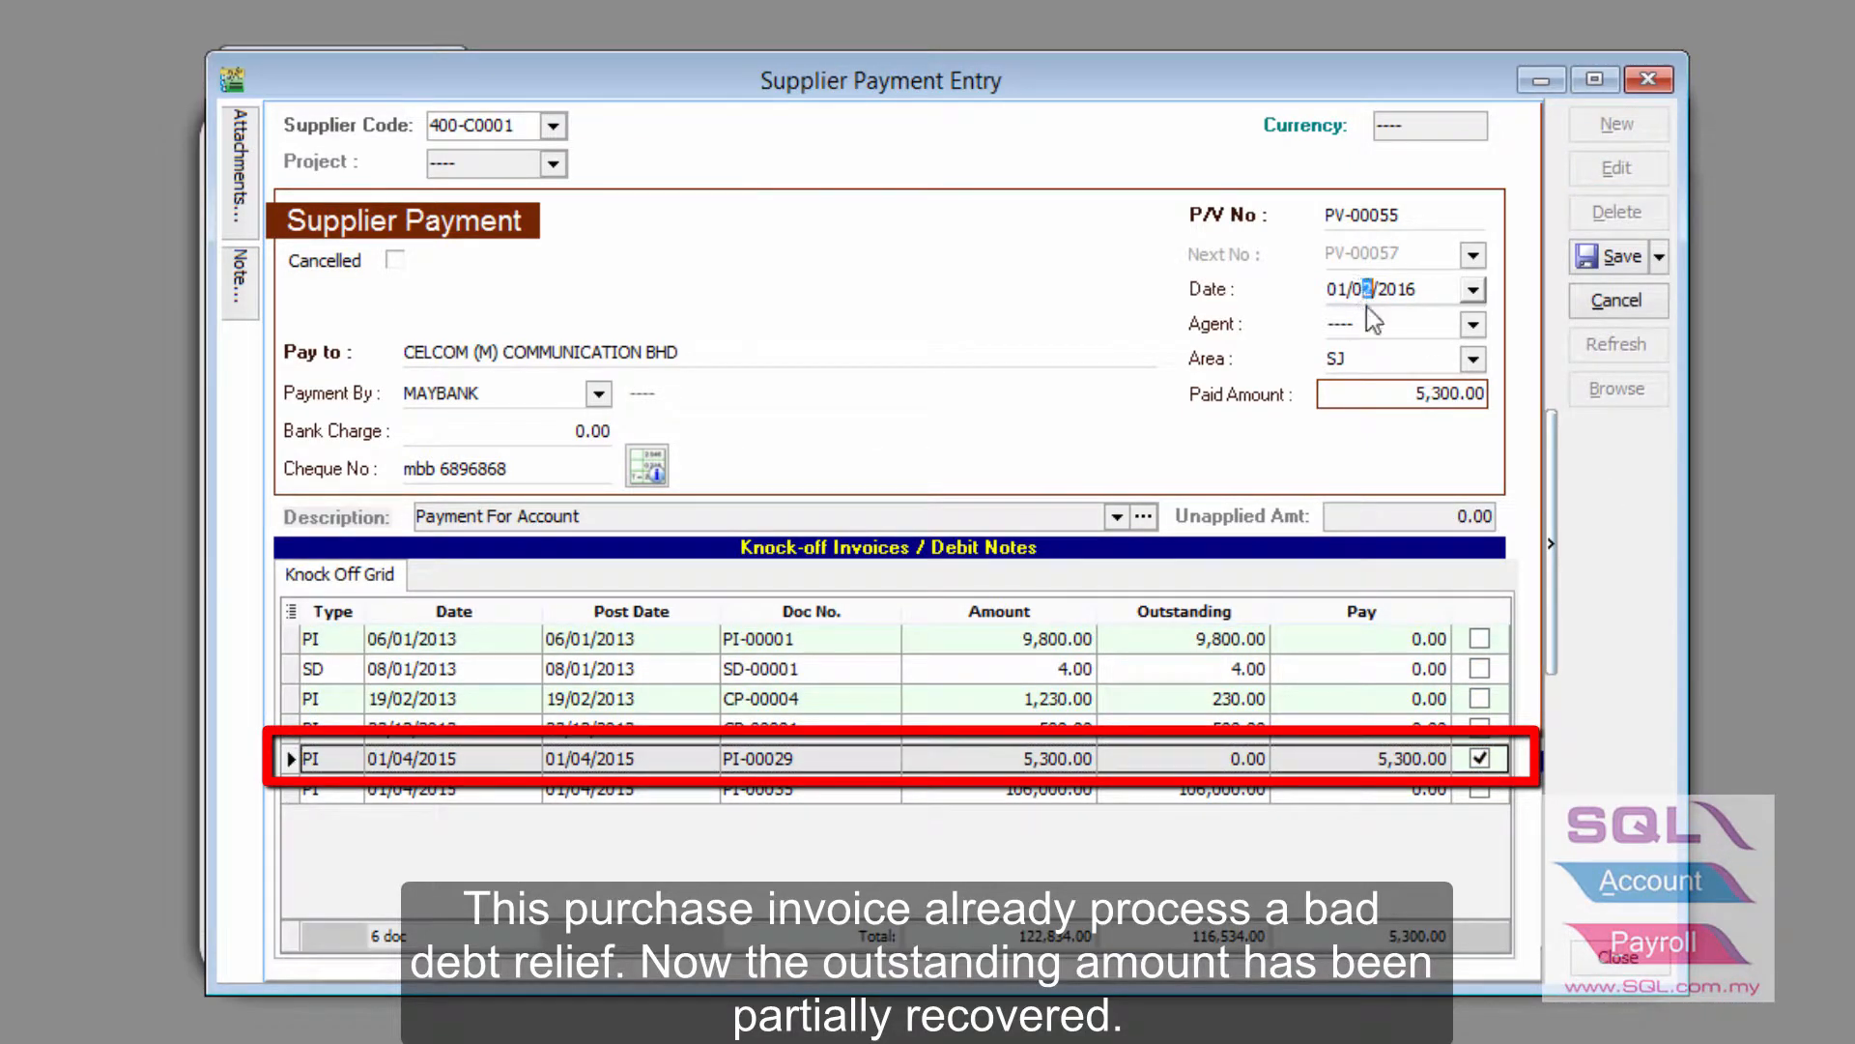
click(1616, 259)
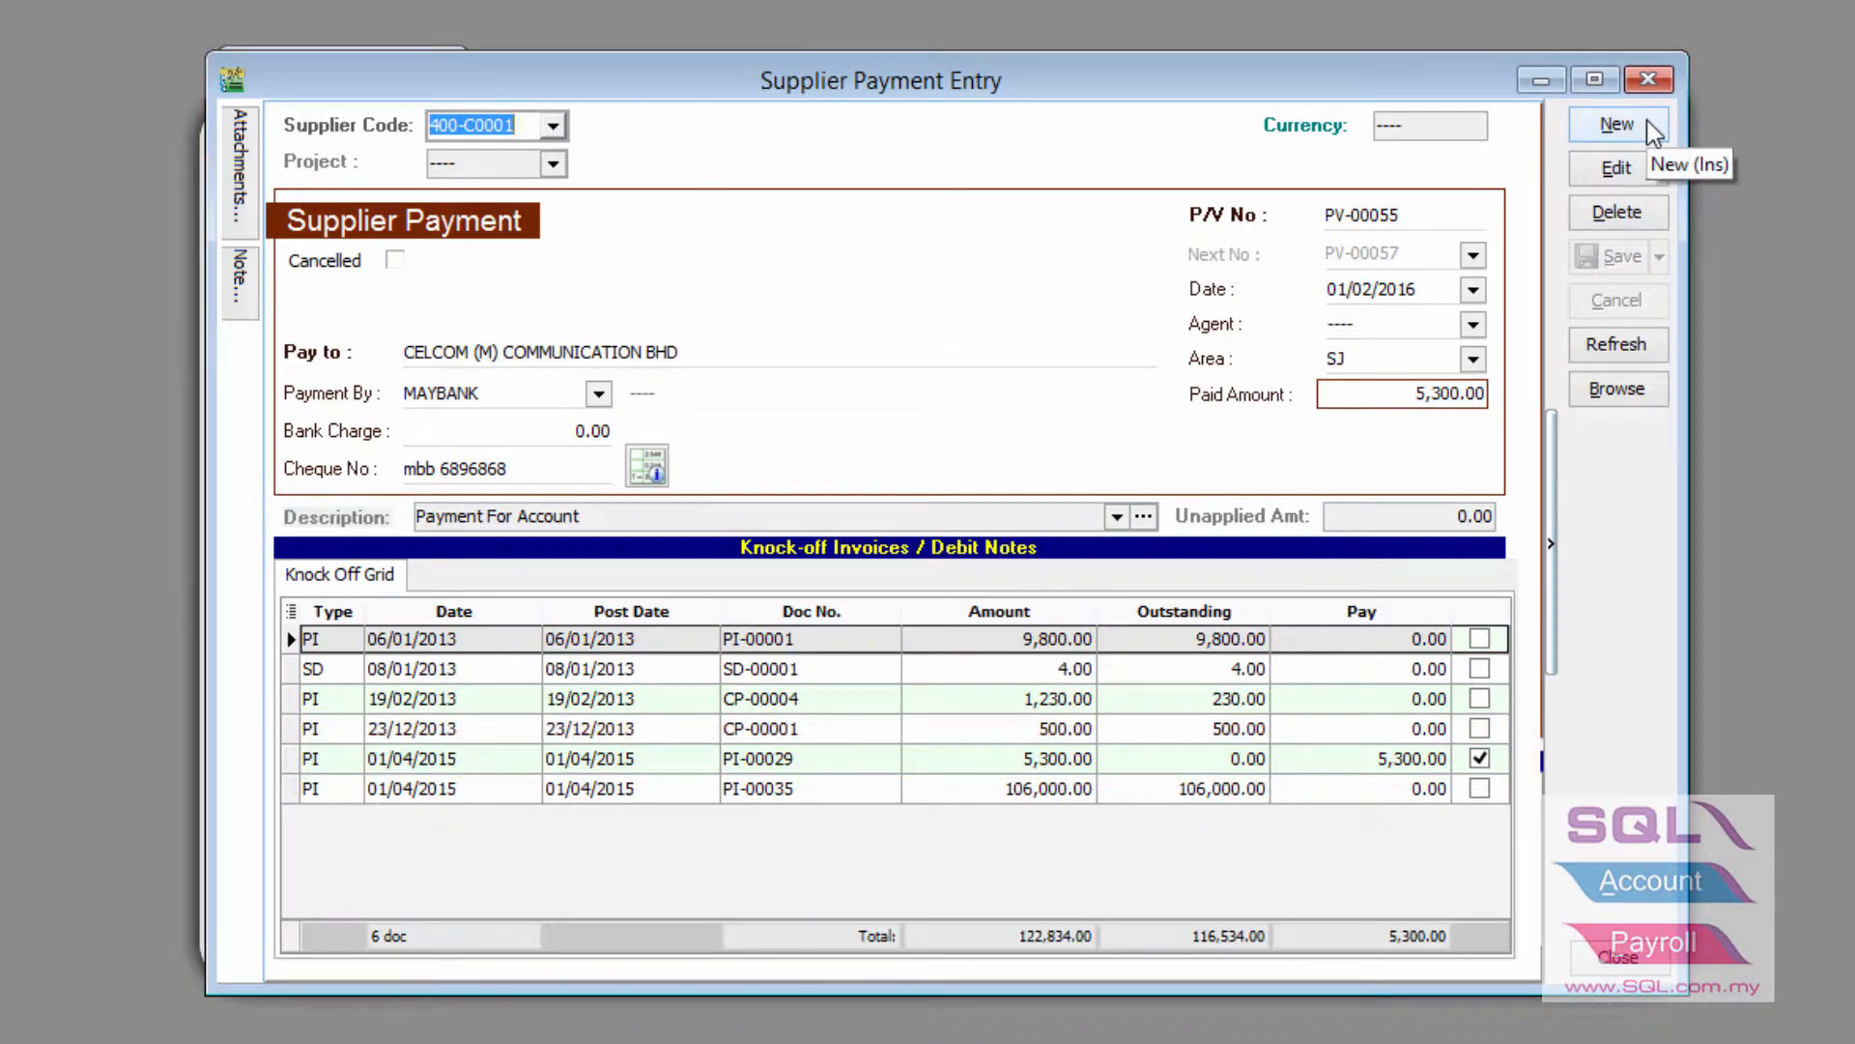
Record a 53,000.00 CELCOM payment against PI-00035 dated 01/03/2016, saving without a cheque number
click(1646, 122)
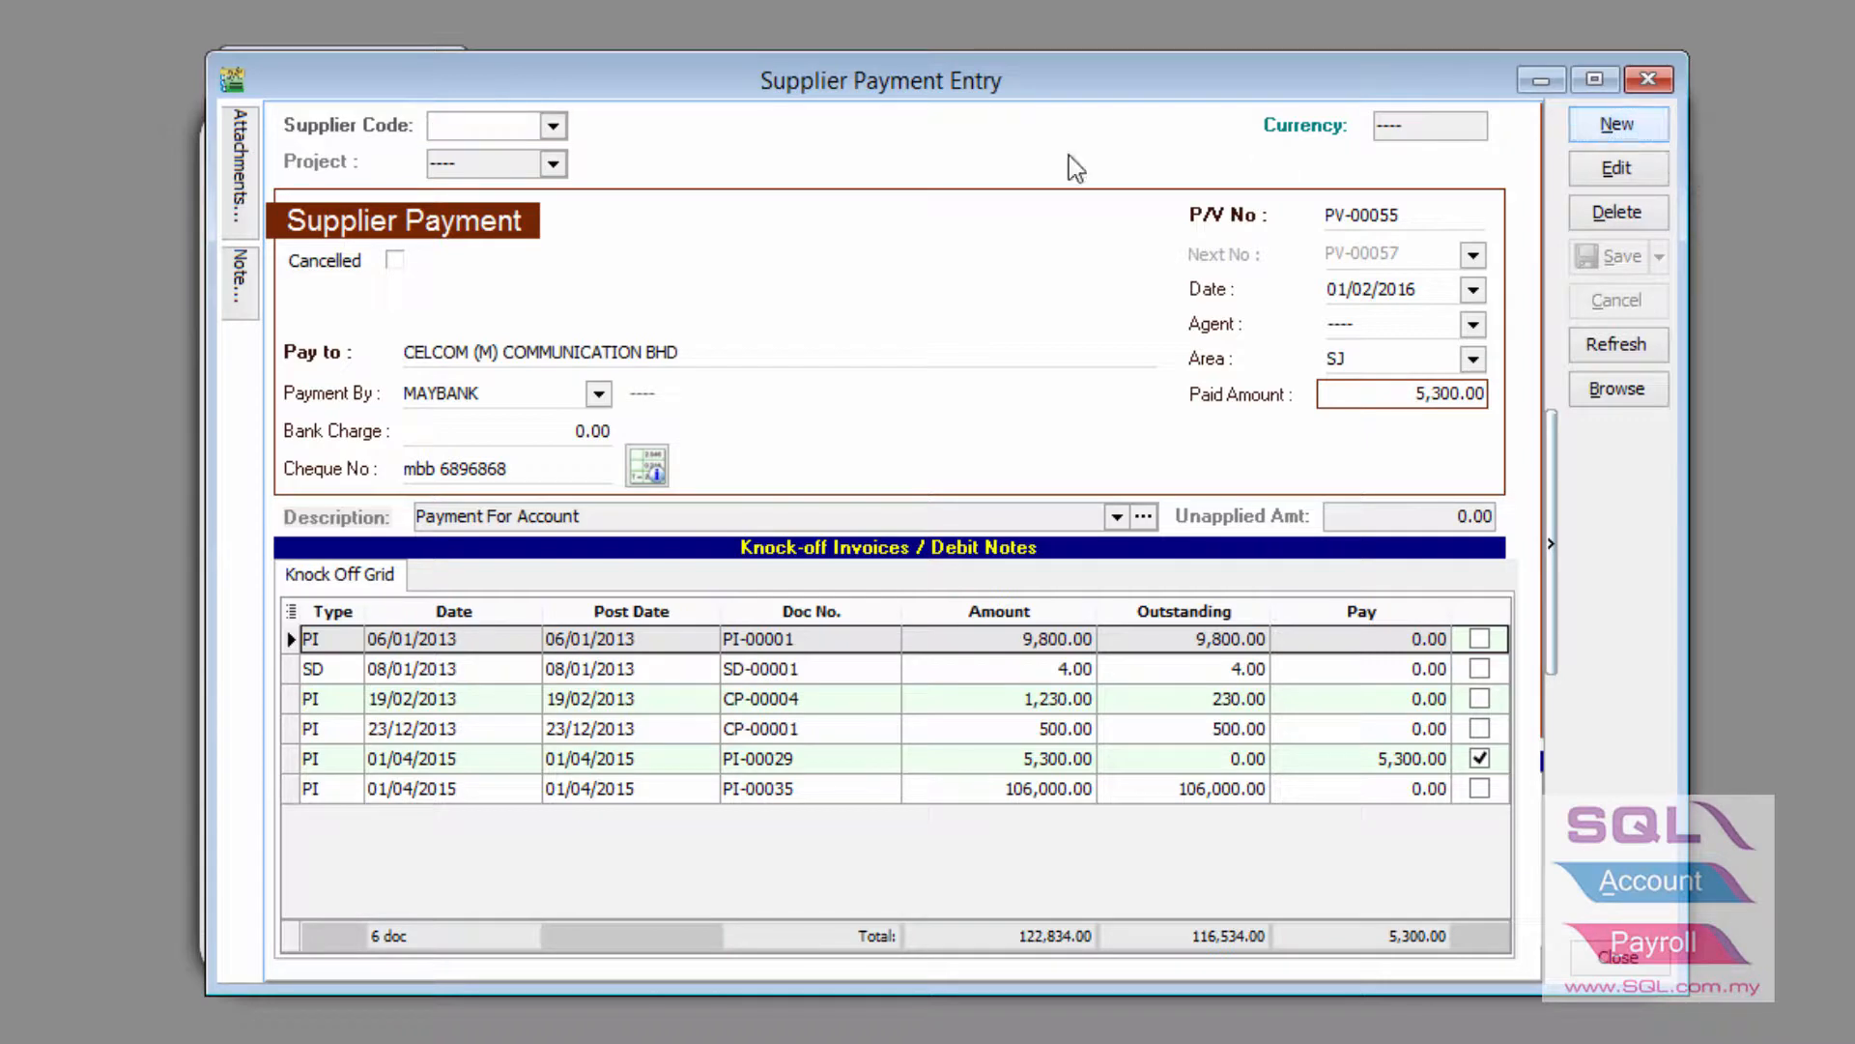
click(556, 128)
click(584, 219)
click(1339, 762)
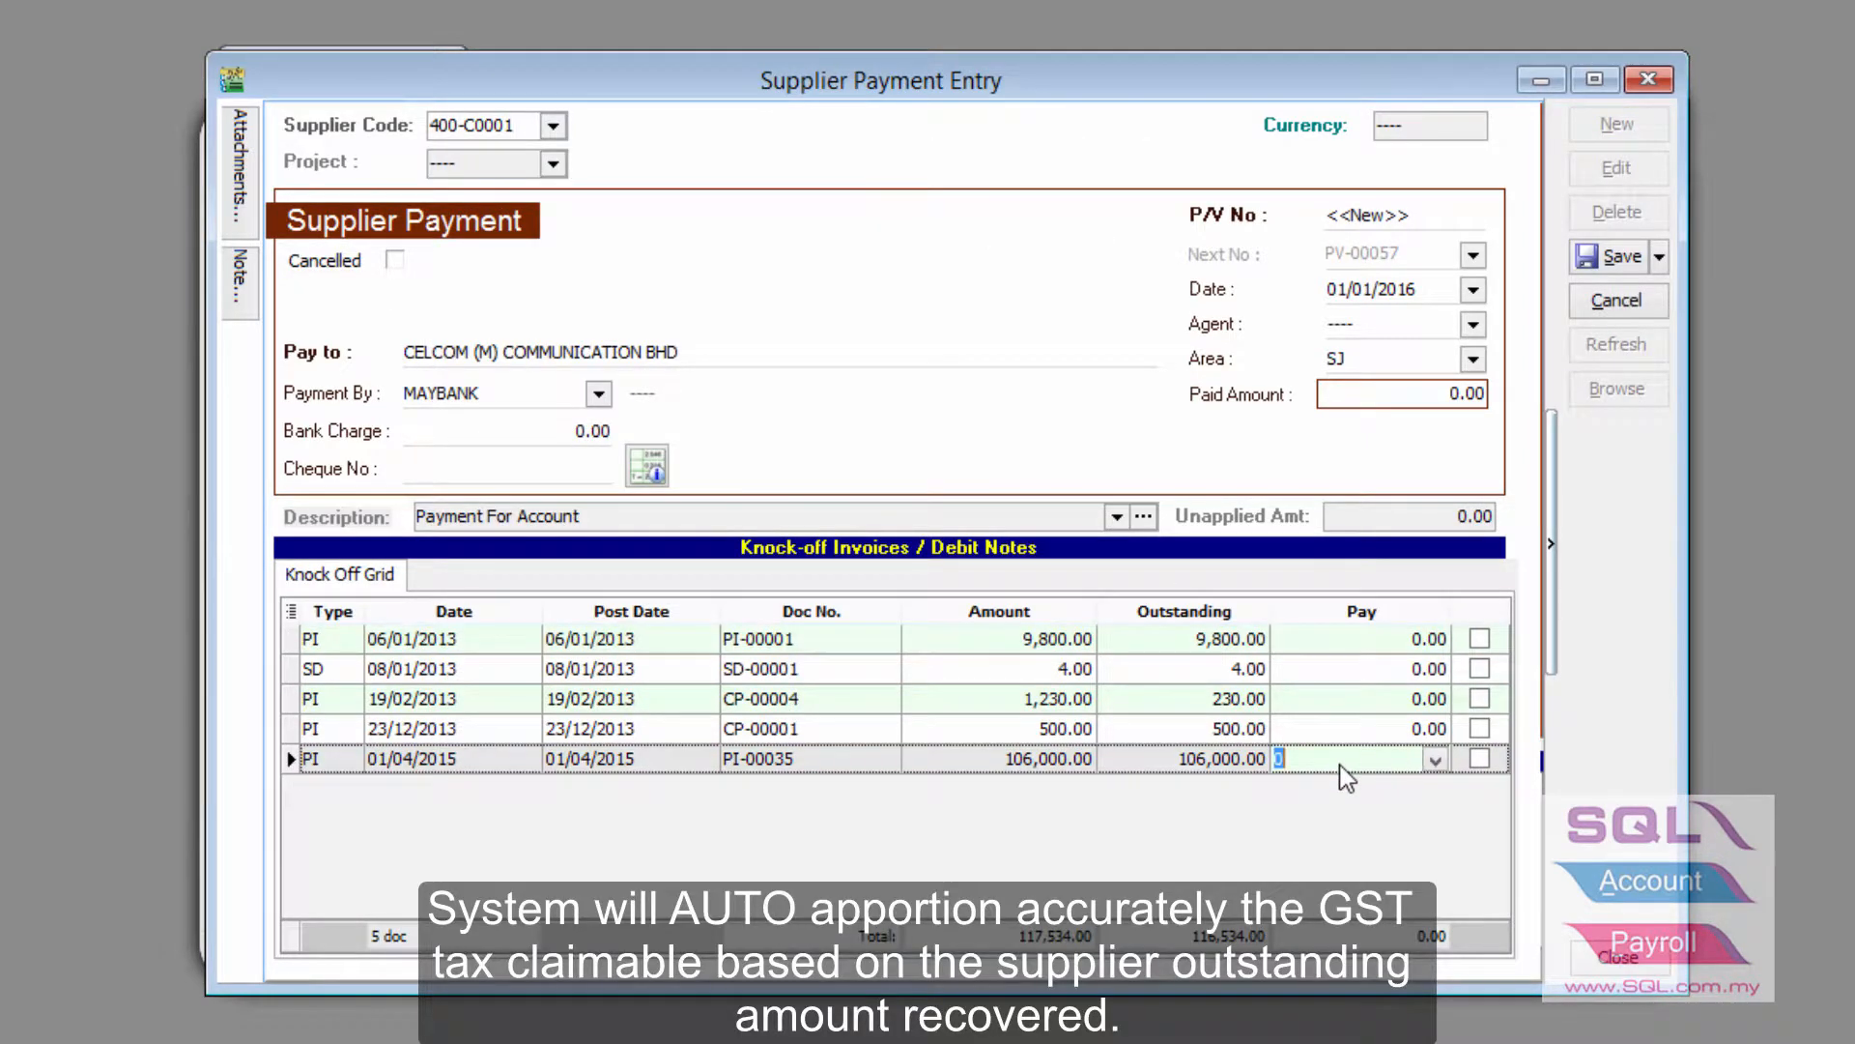
click(1368, 289)
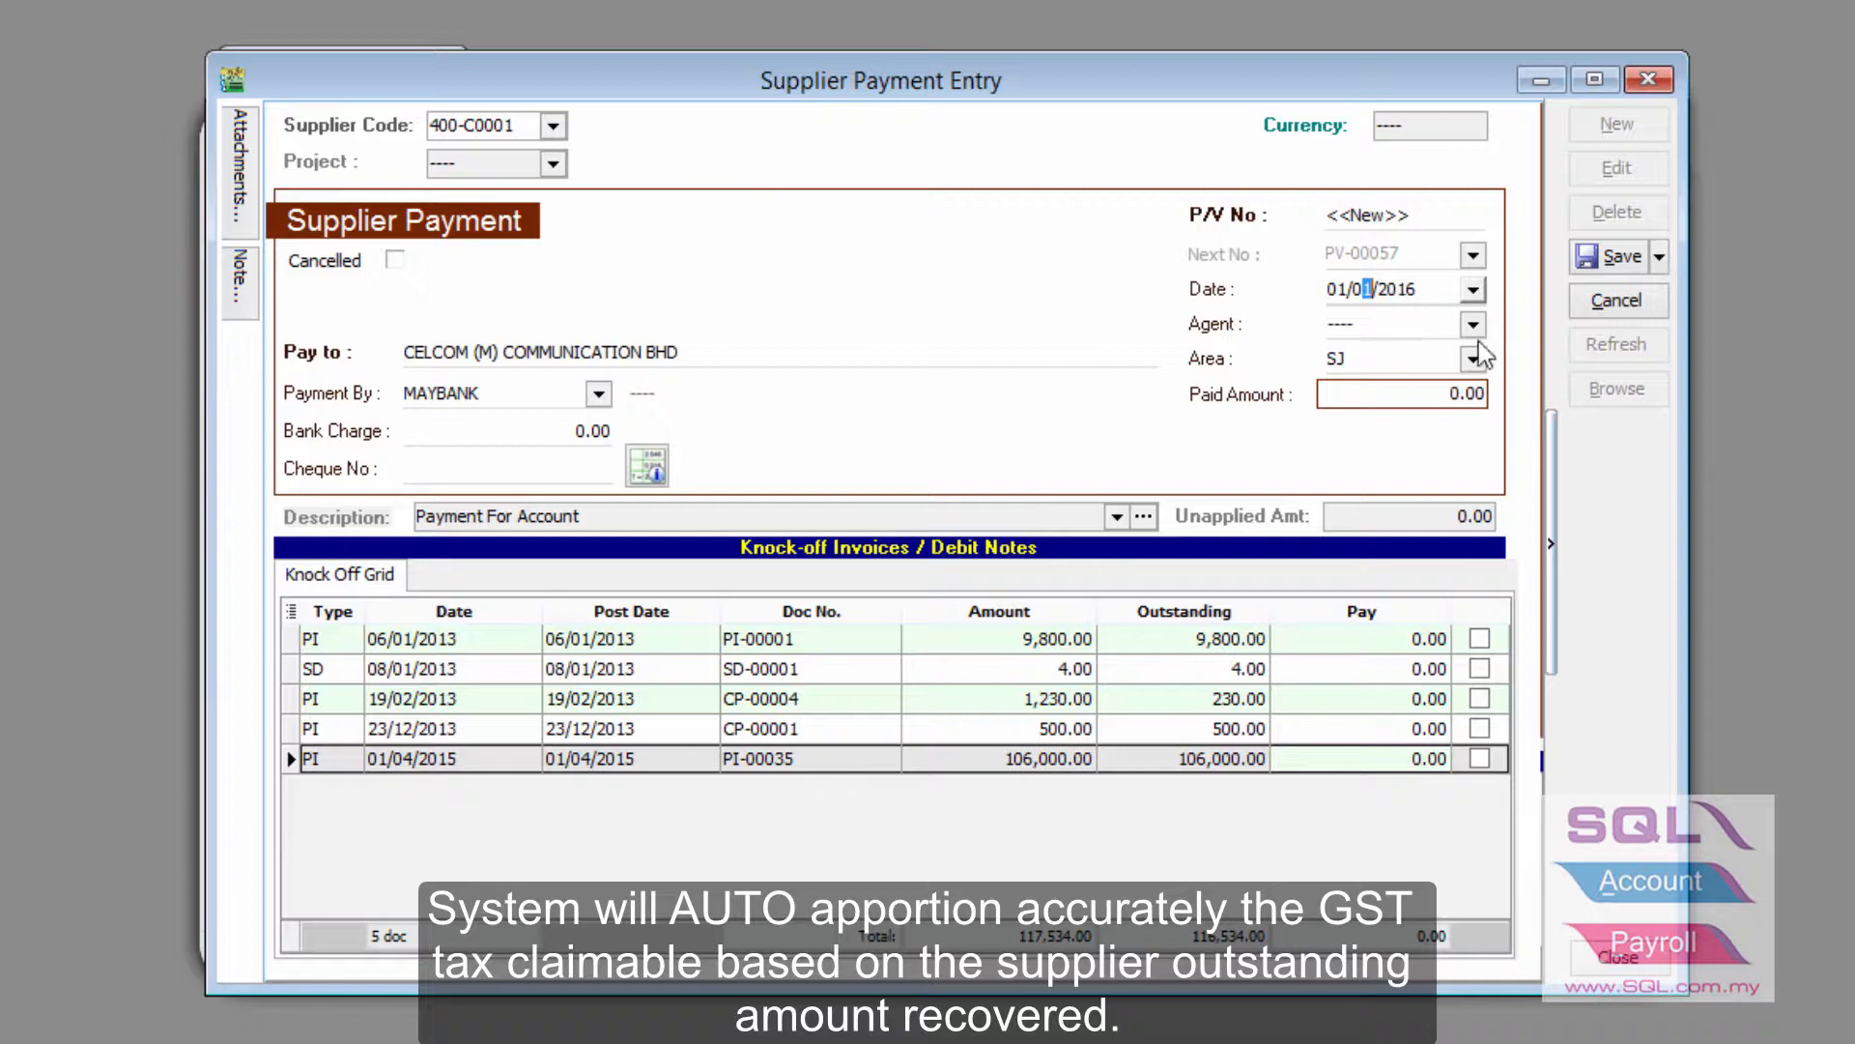
text(3)
click(1341, 759)
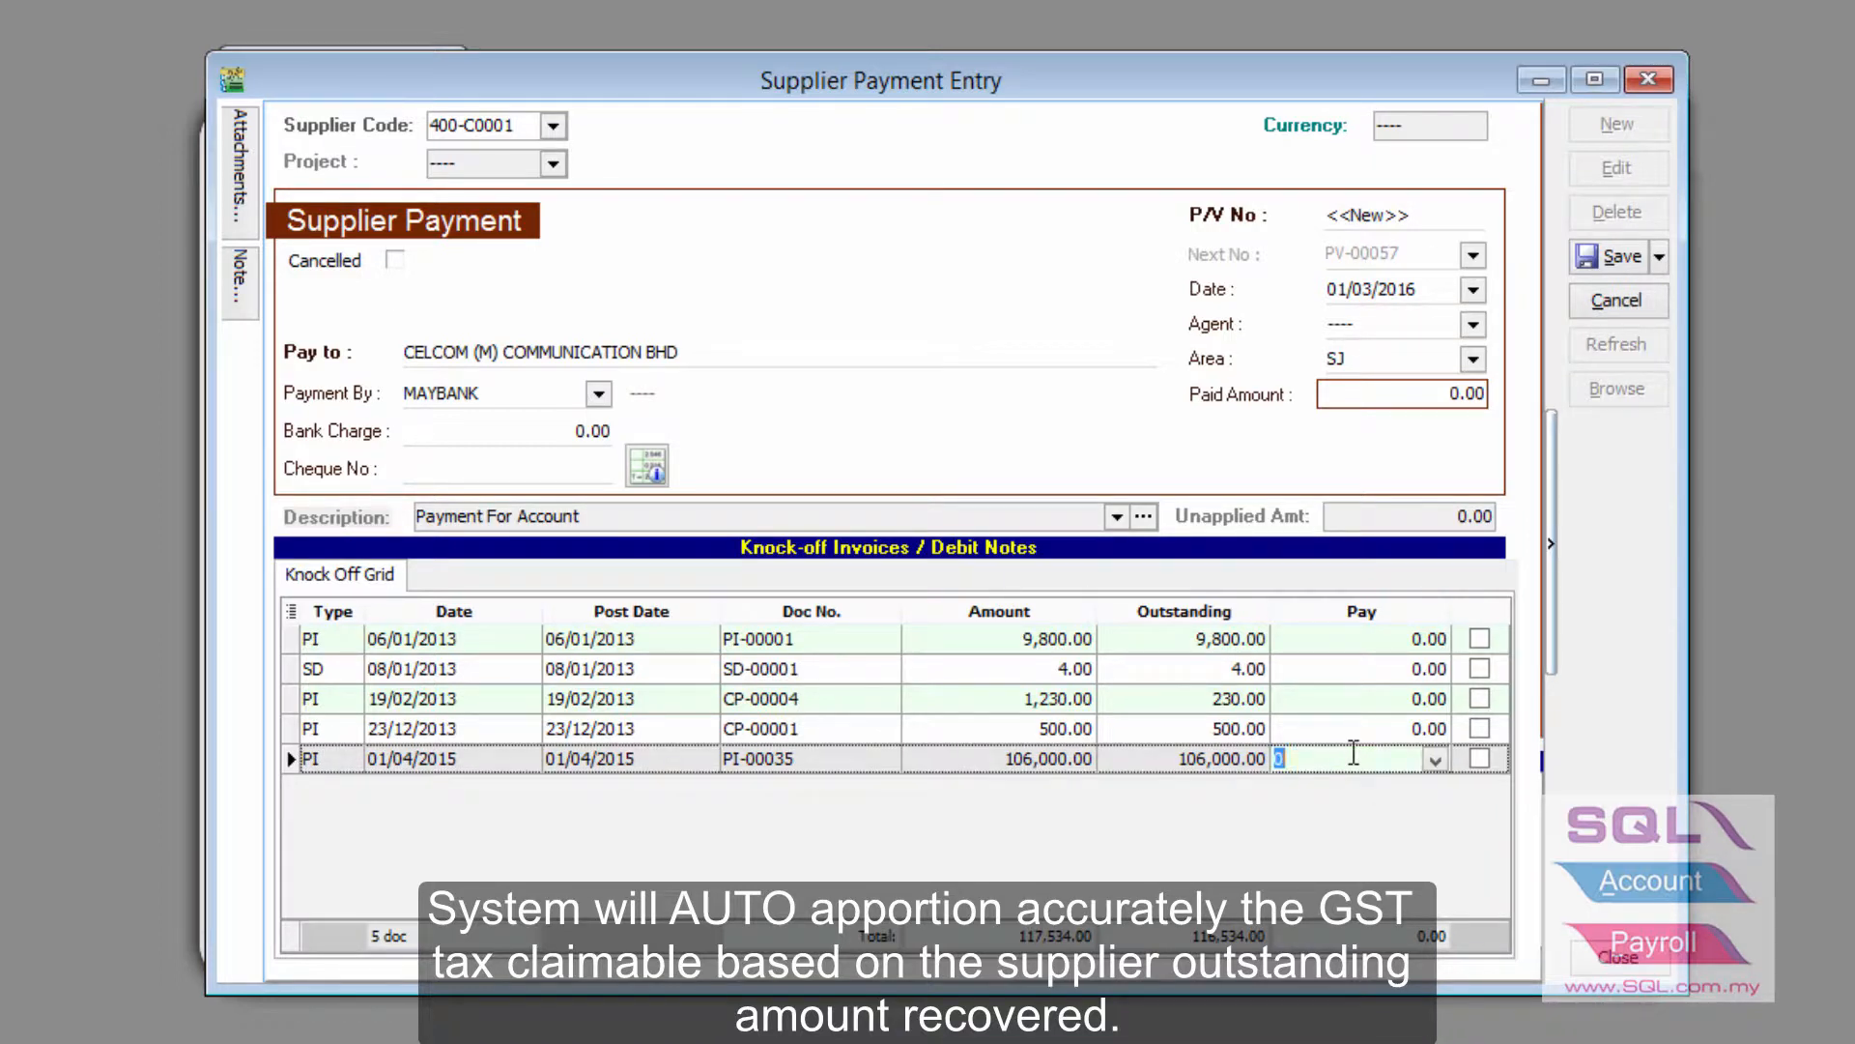
text(53000)
click(1610, 257)
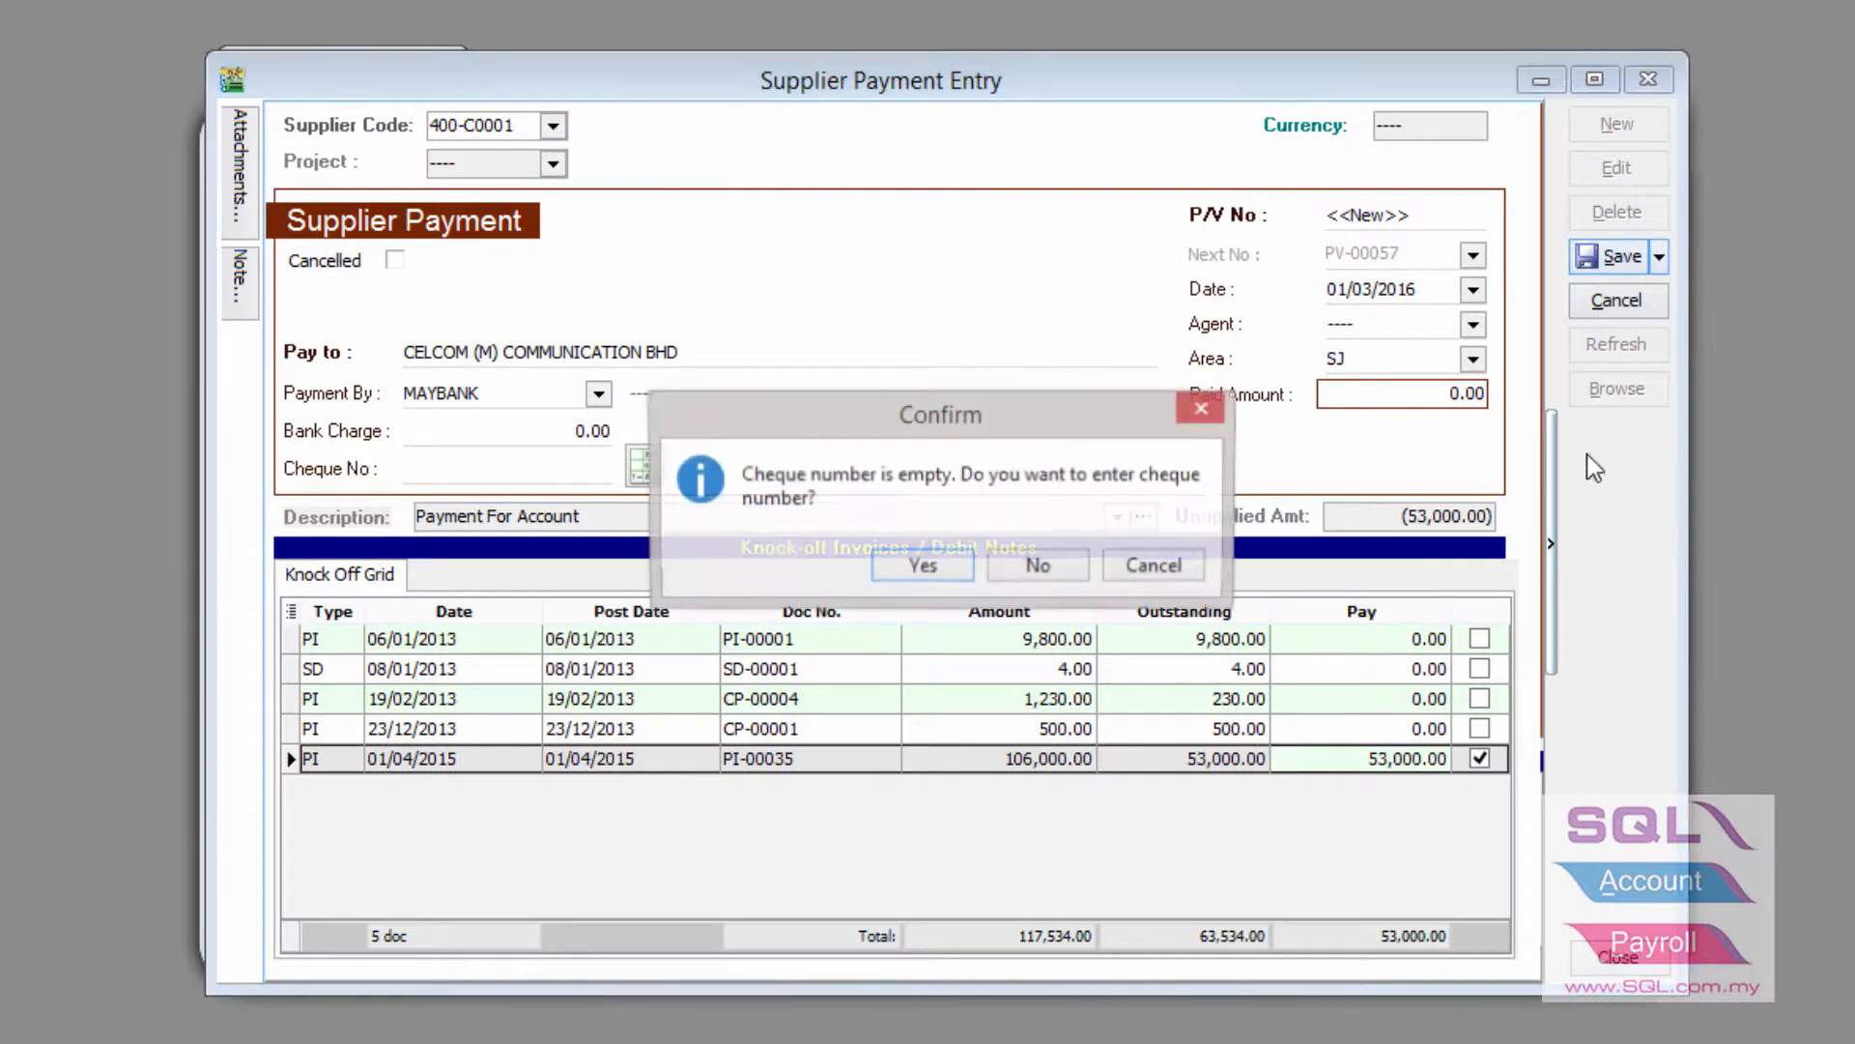
click(1024, 561)
click(1039, 568)
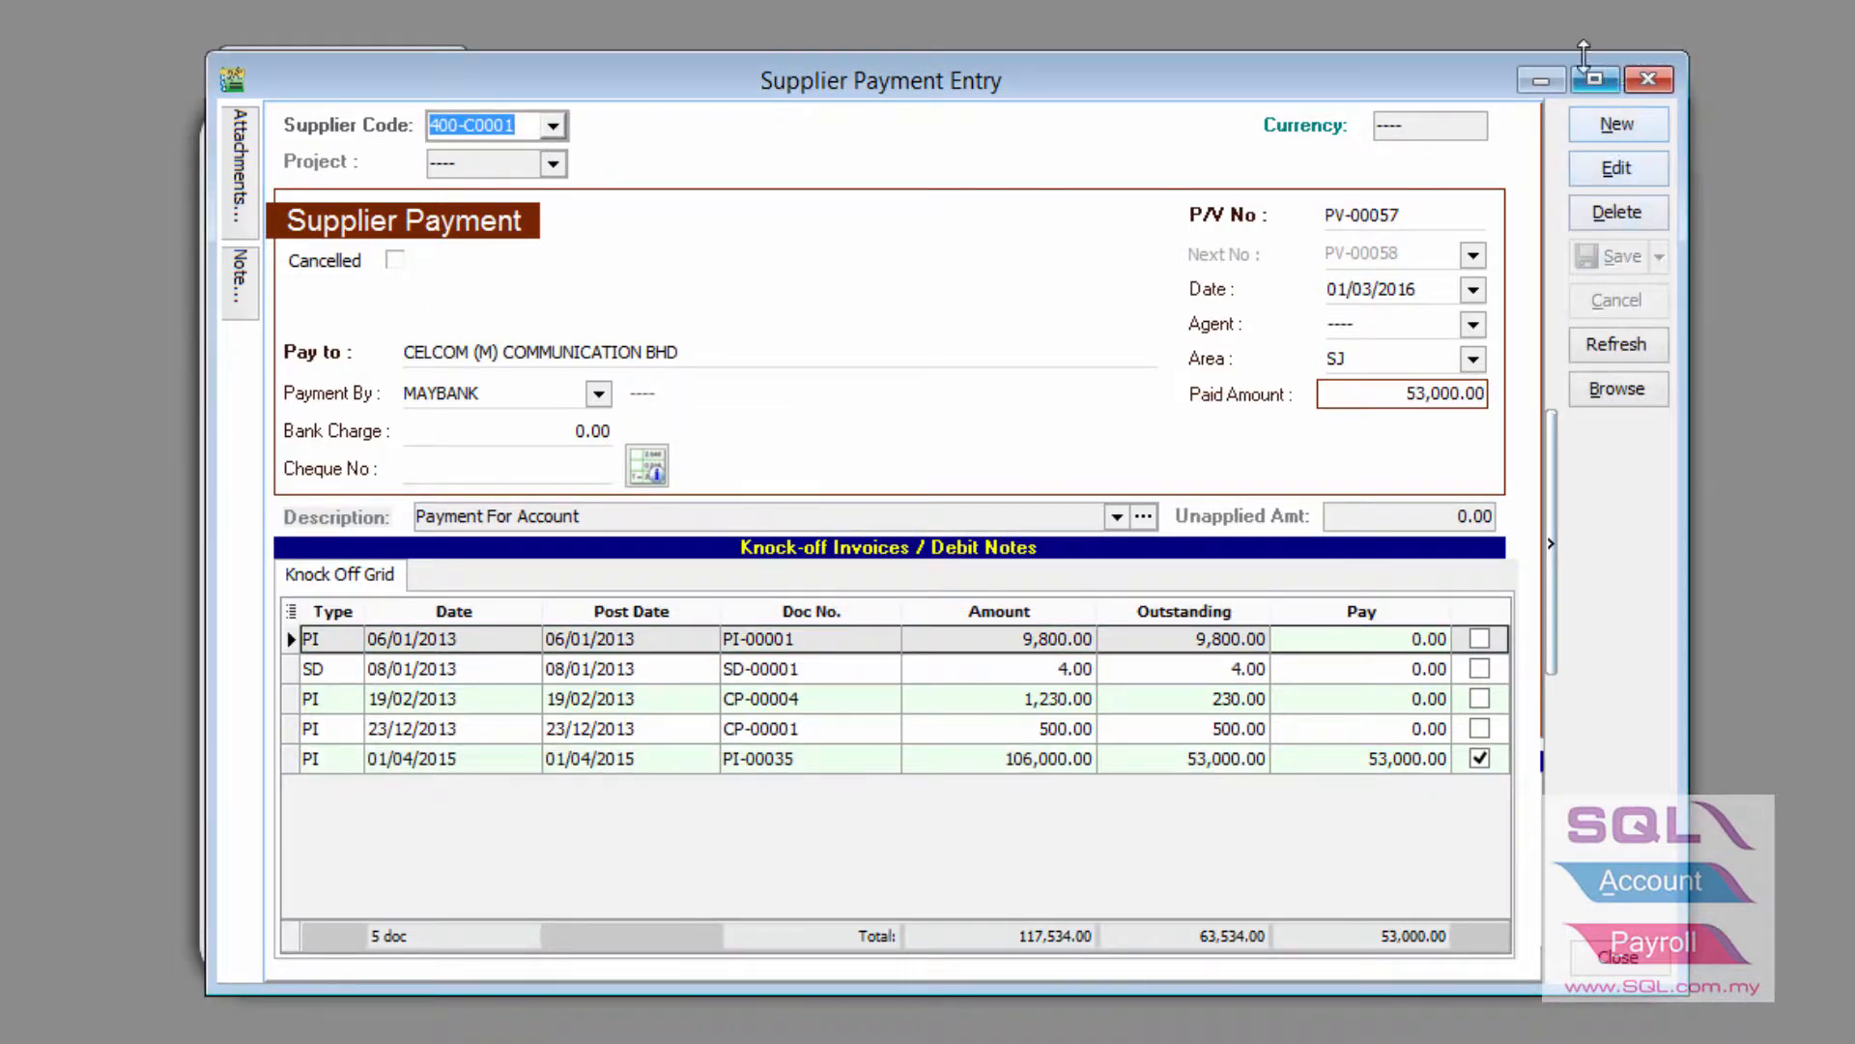
click(1561, 82)
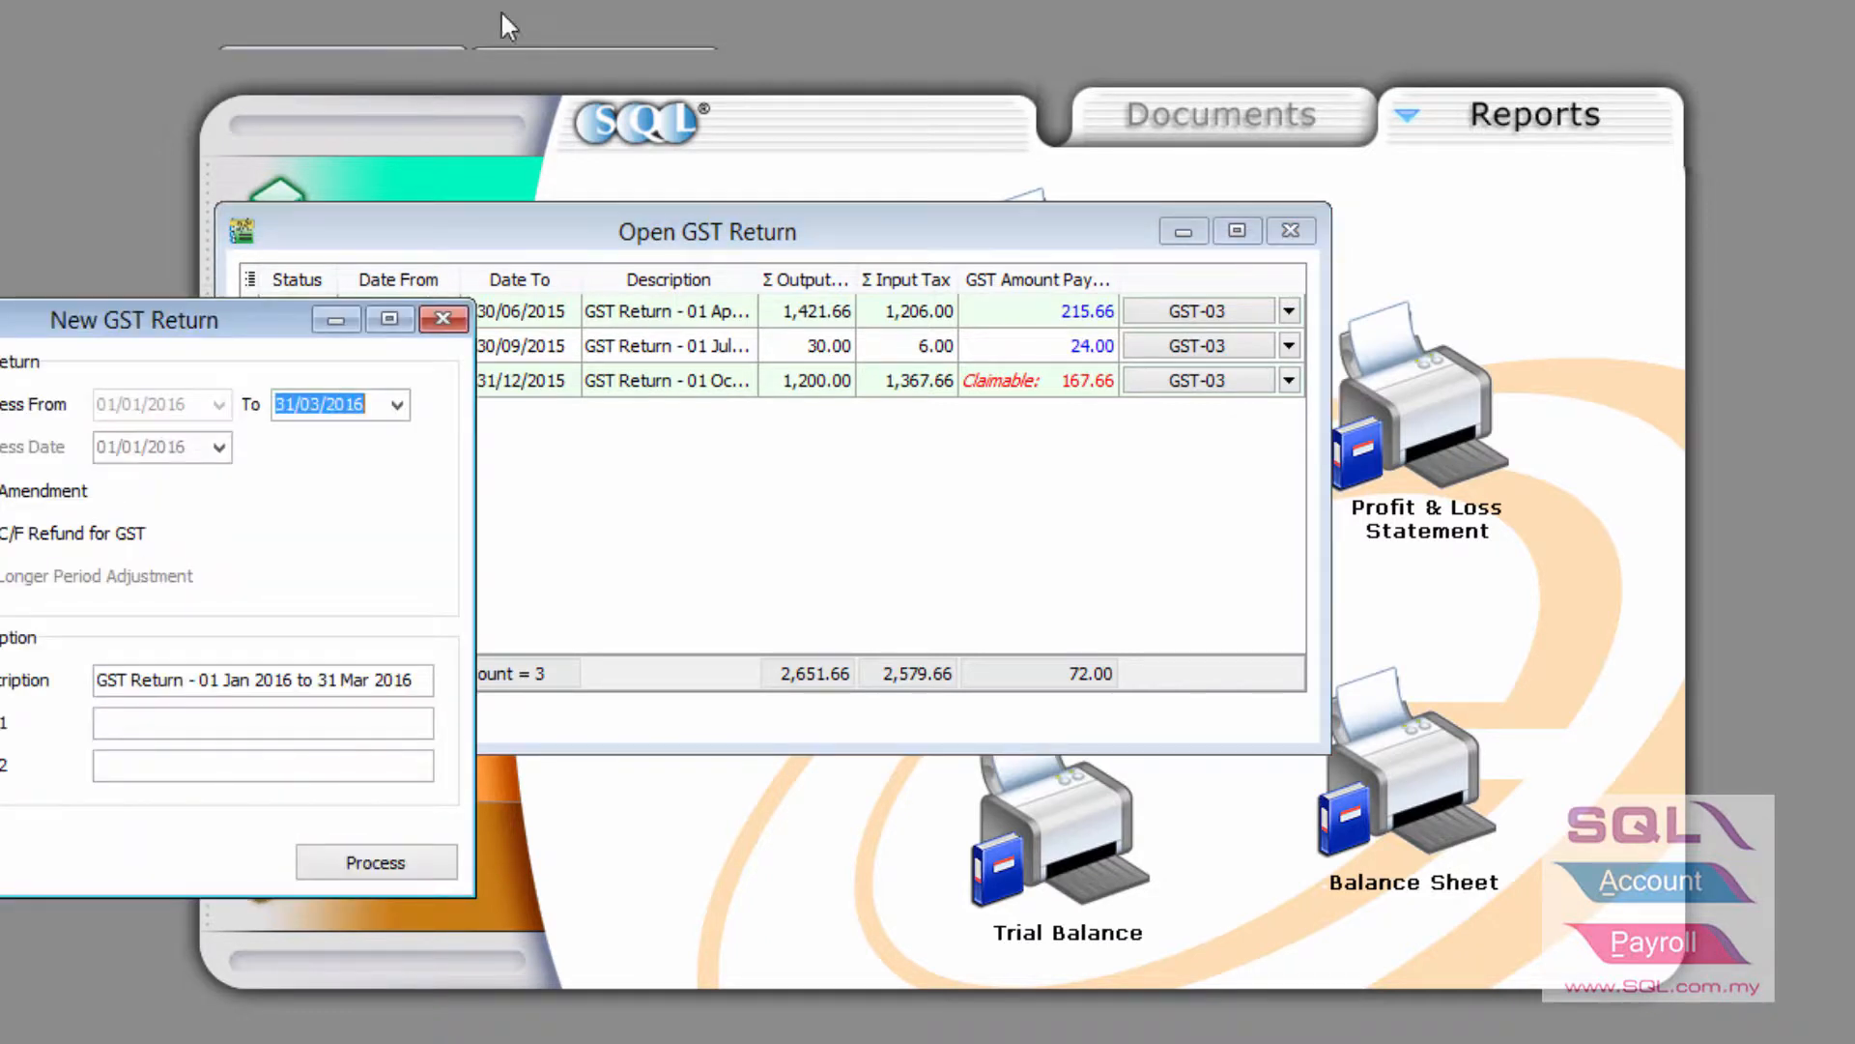
Process the Jan–Mar 2016 return and review recoveries OR-00059, OR-00062 and supplier payment PV-00055
drag(275, 307, 698, 191)
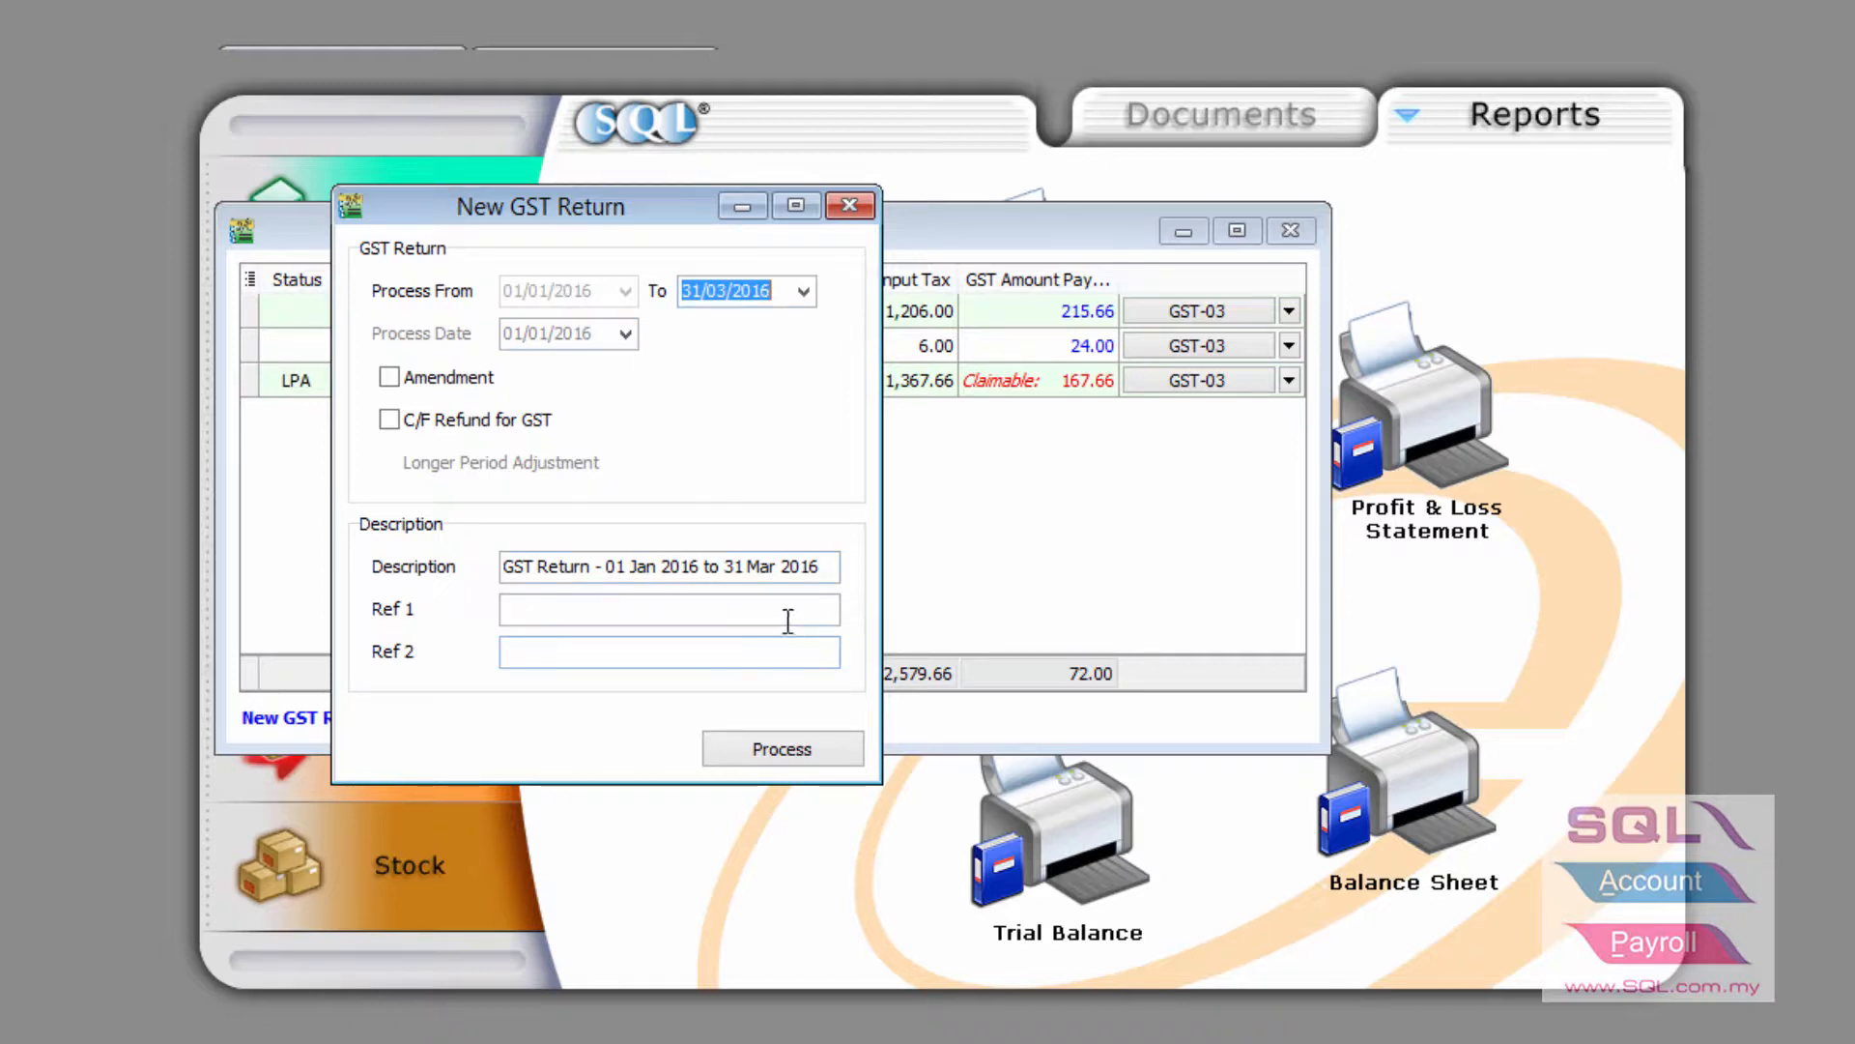
click(802, 750)
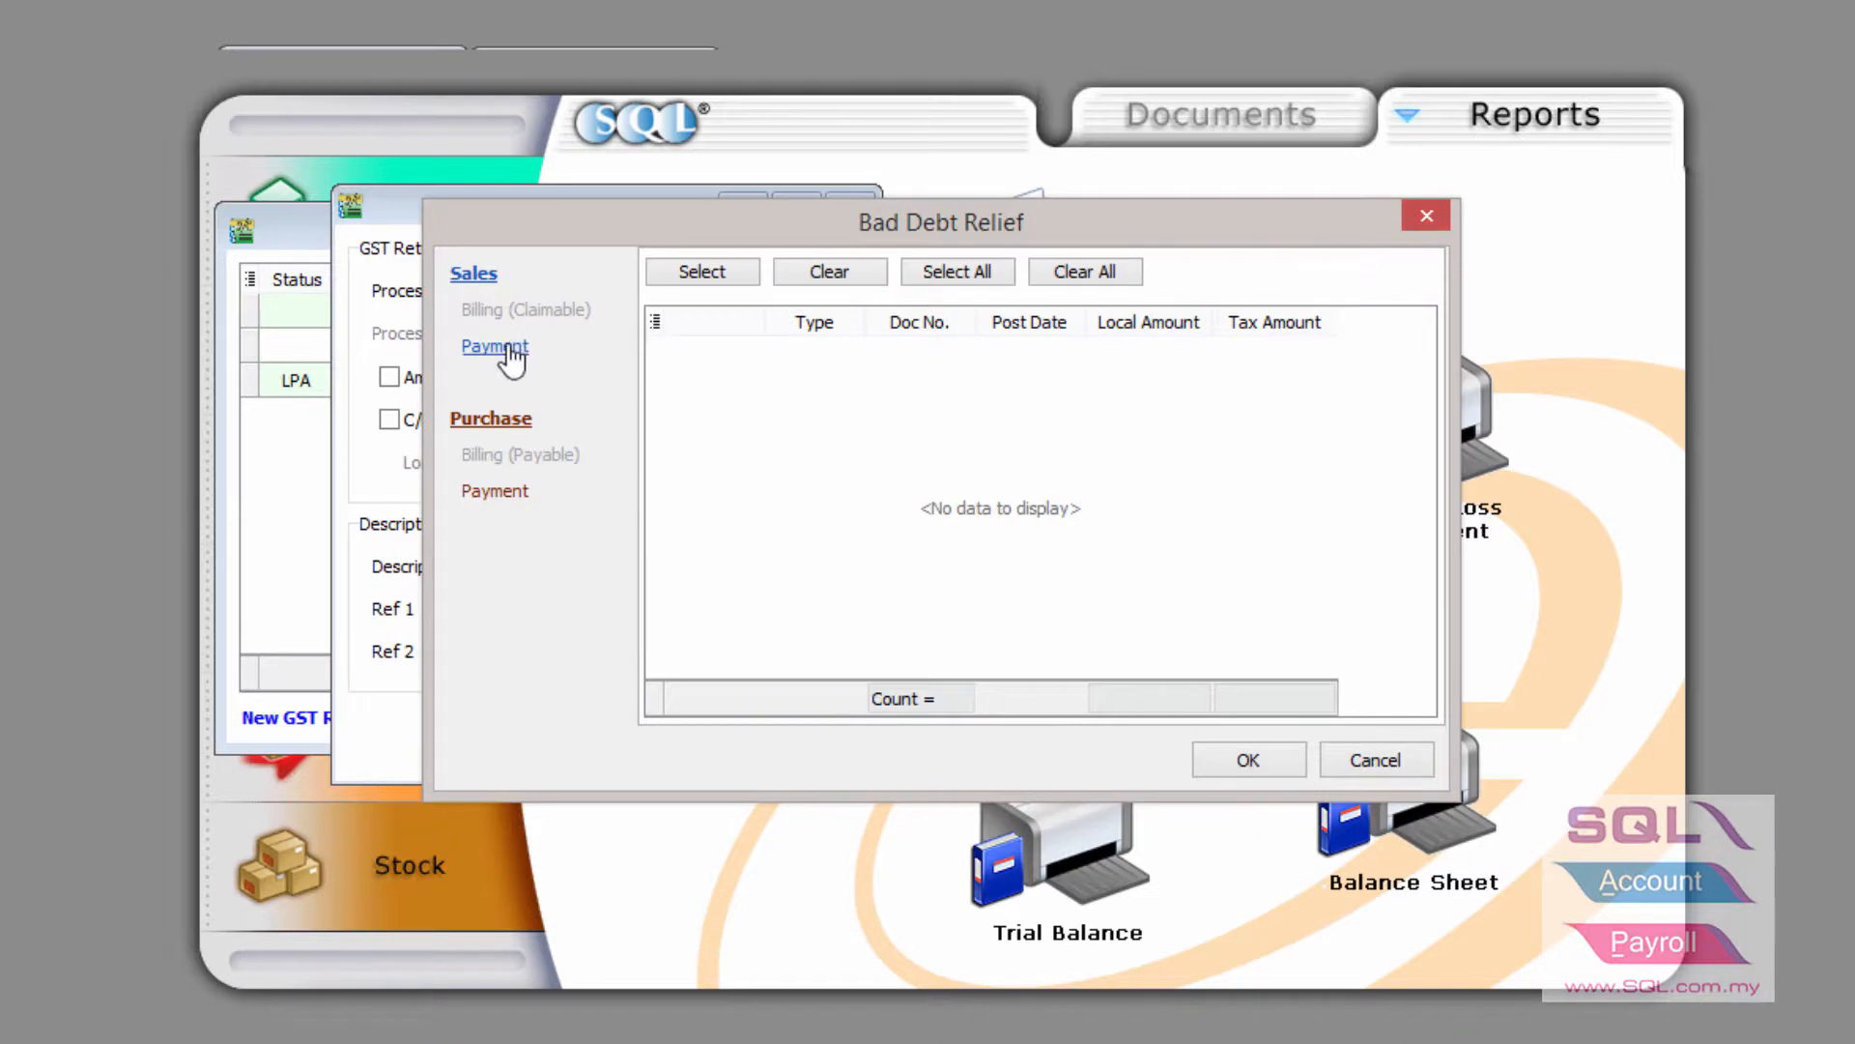
click(505, 347)
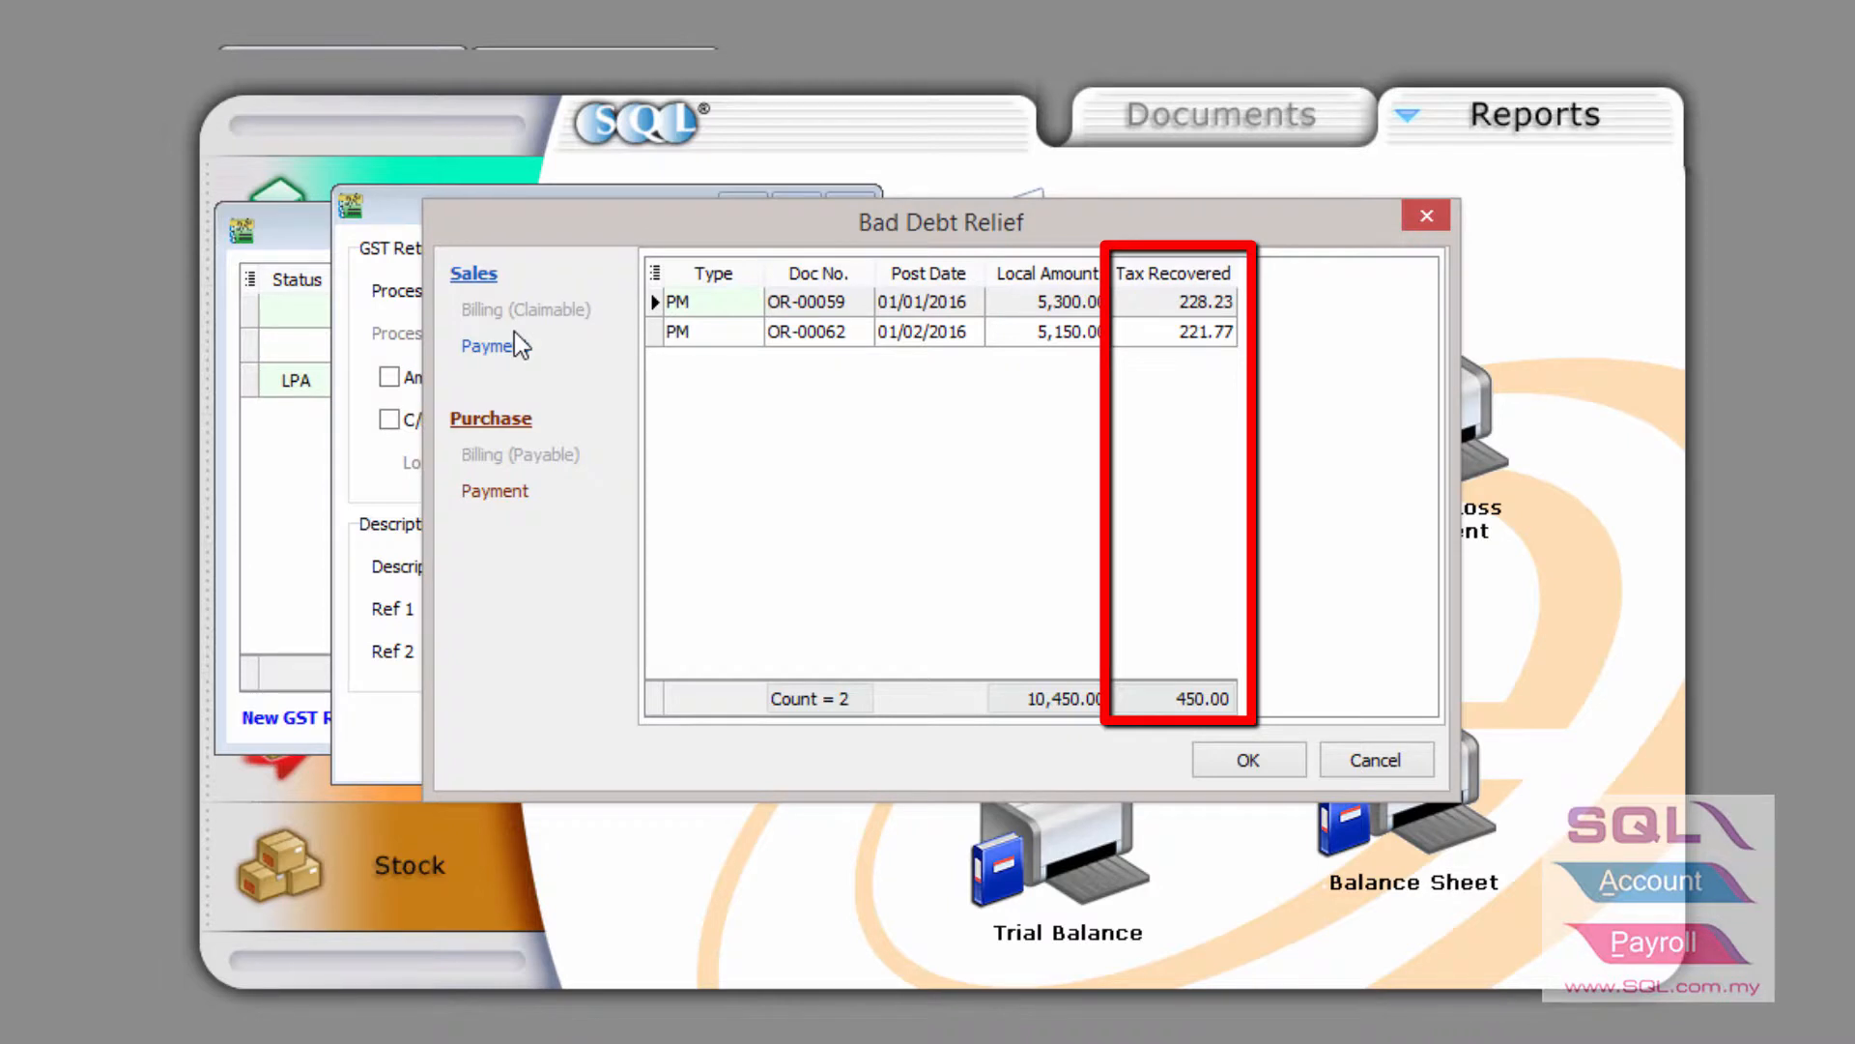
click(1083, 307)
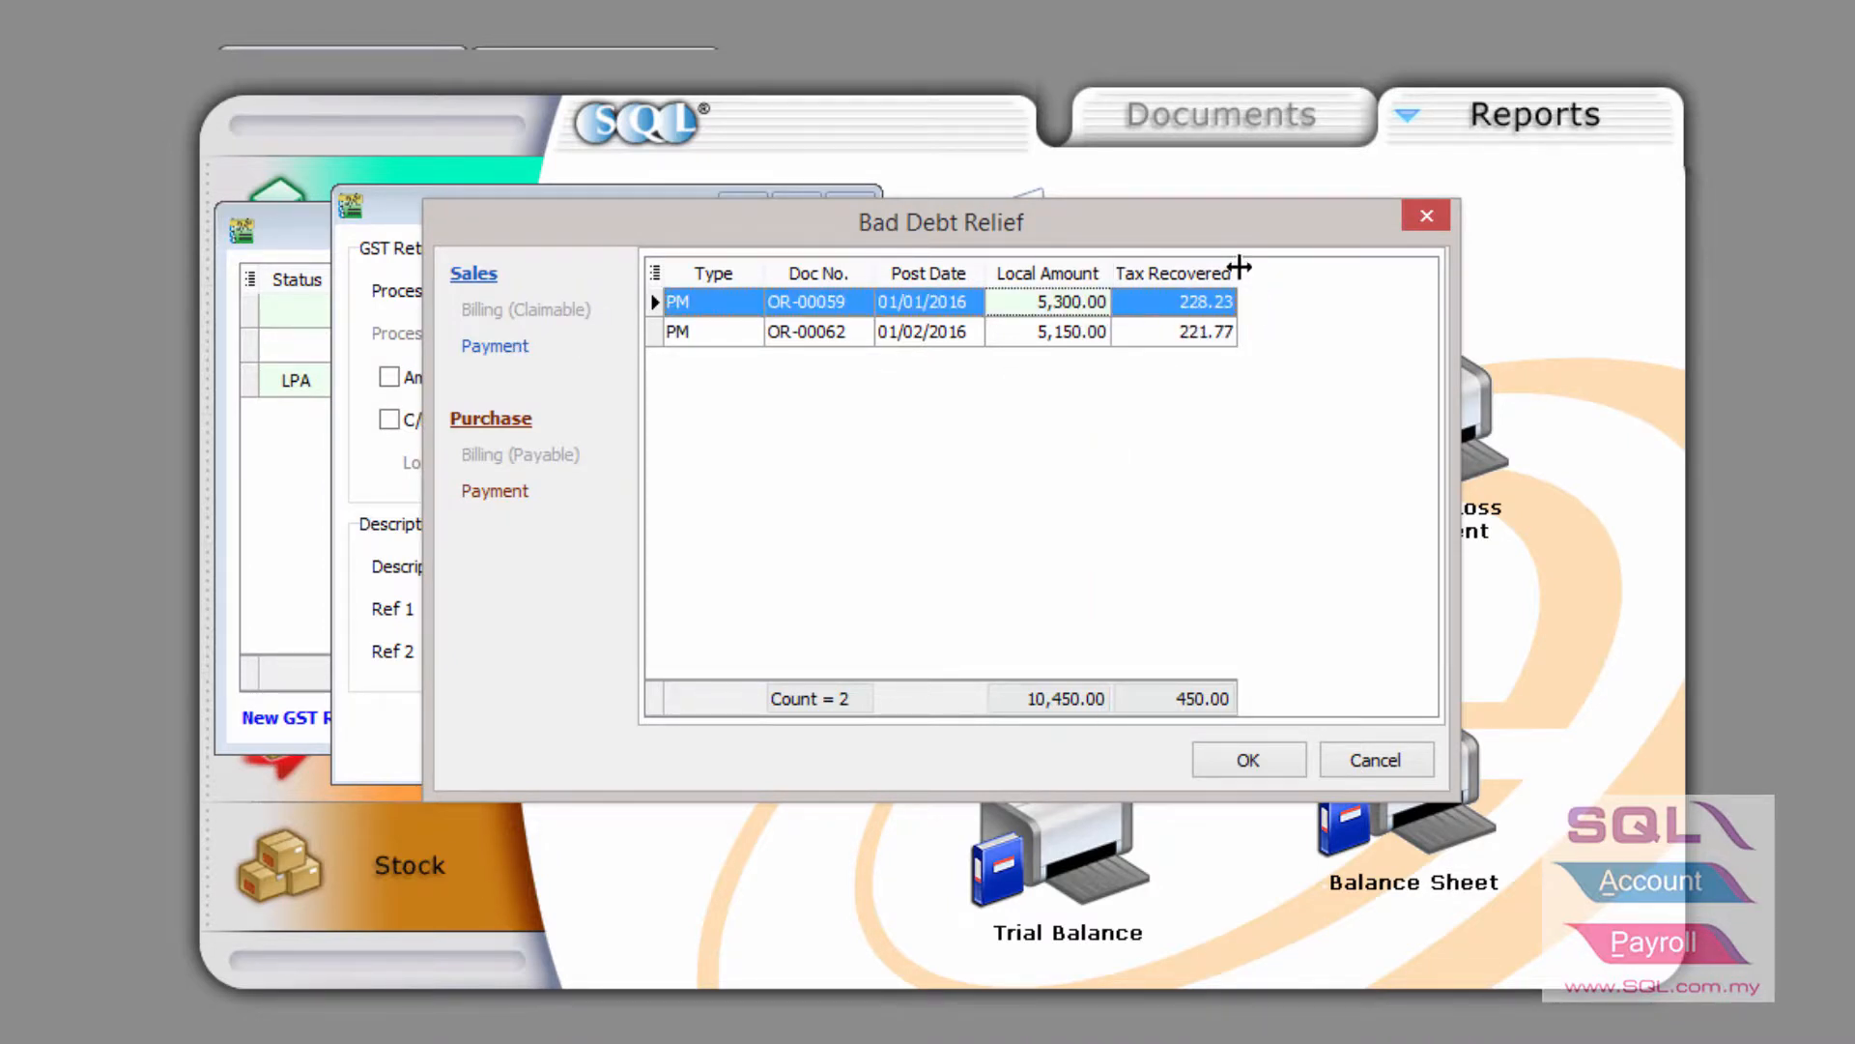
drag(1232, 270, 1181, 299)
click(1082, 331)
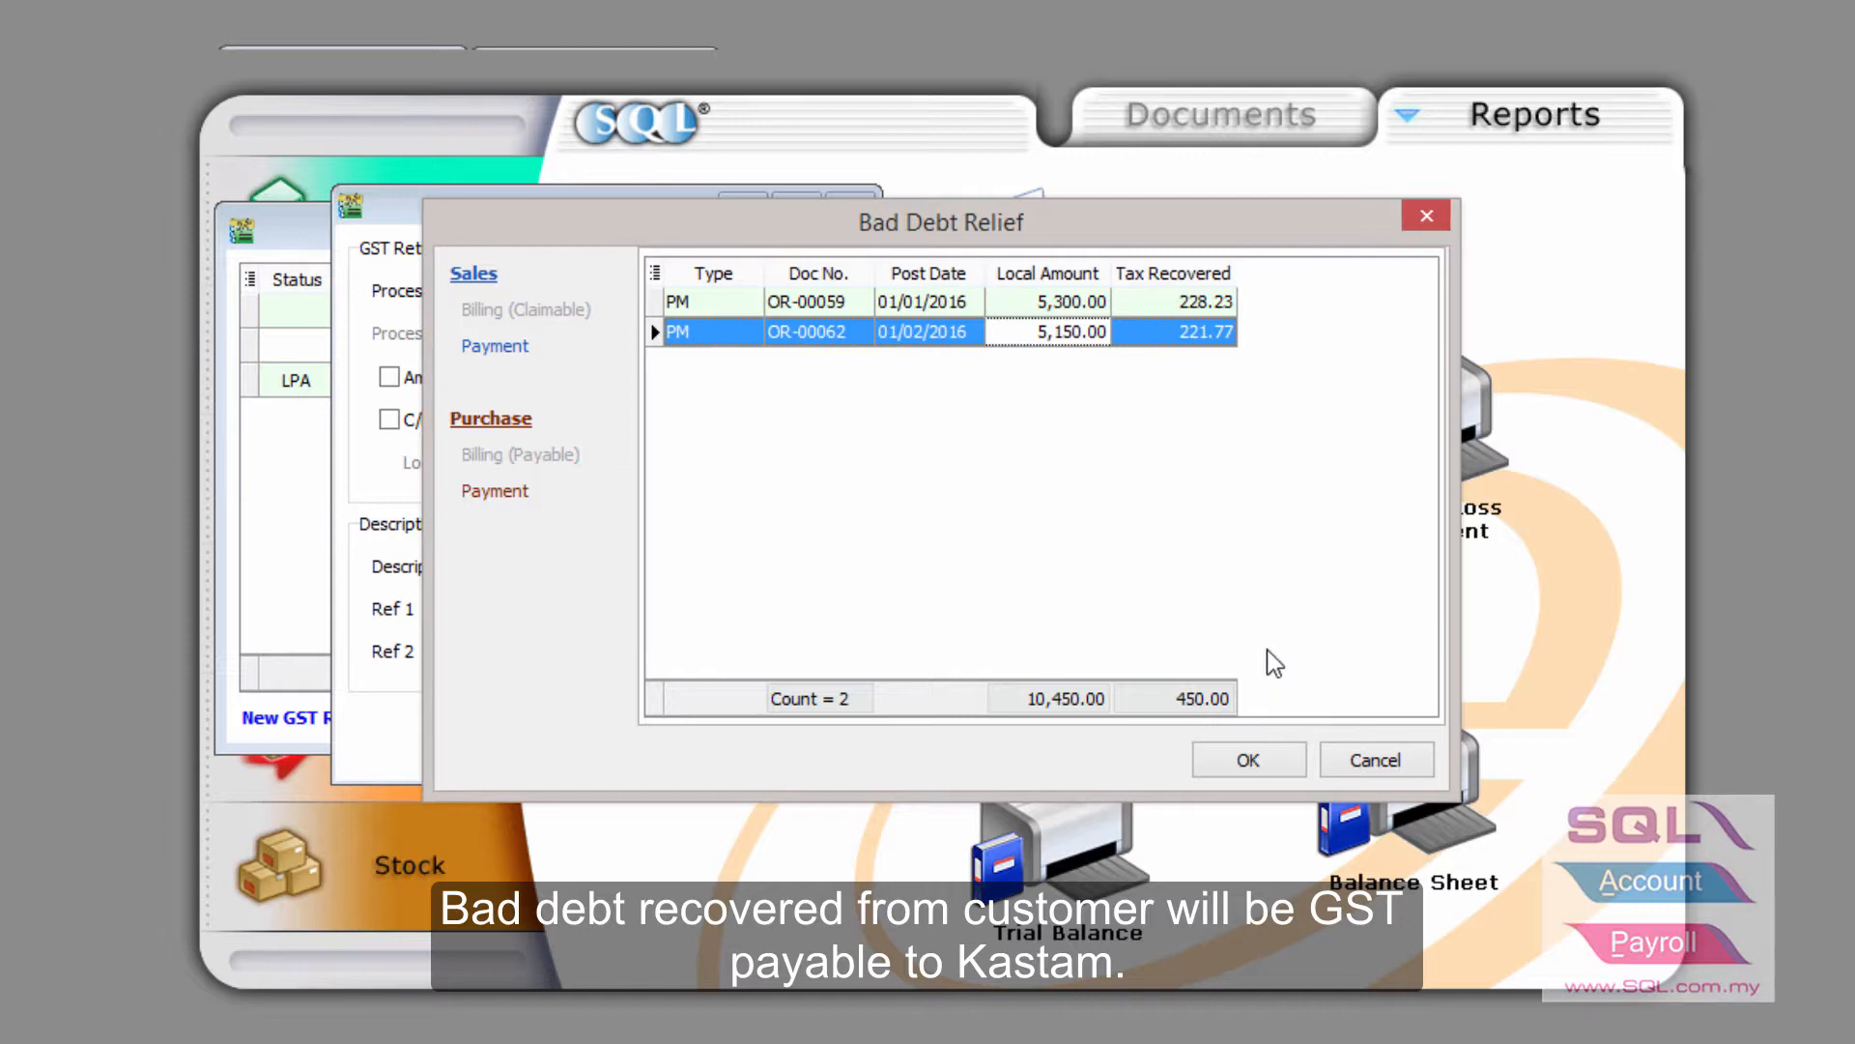
click(496, 494)
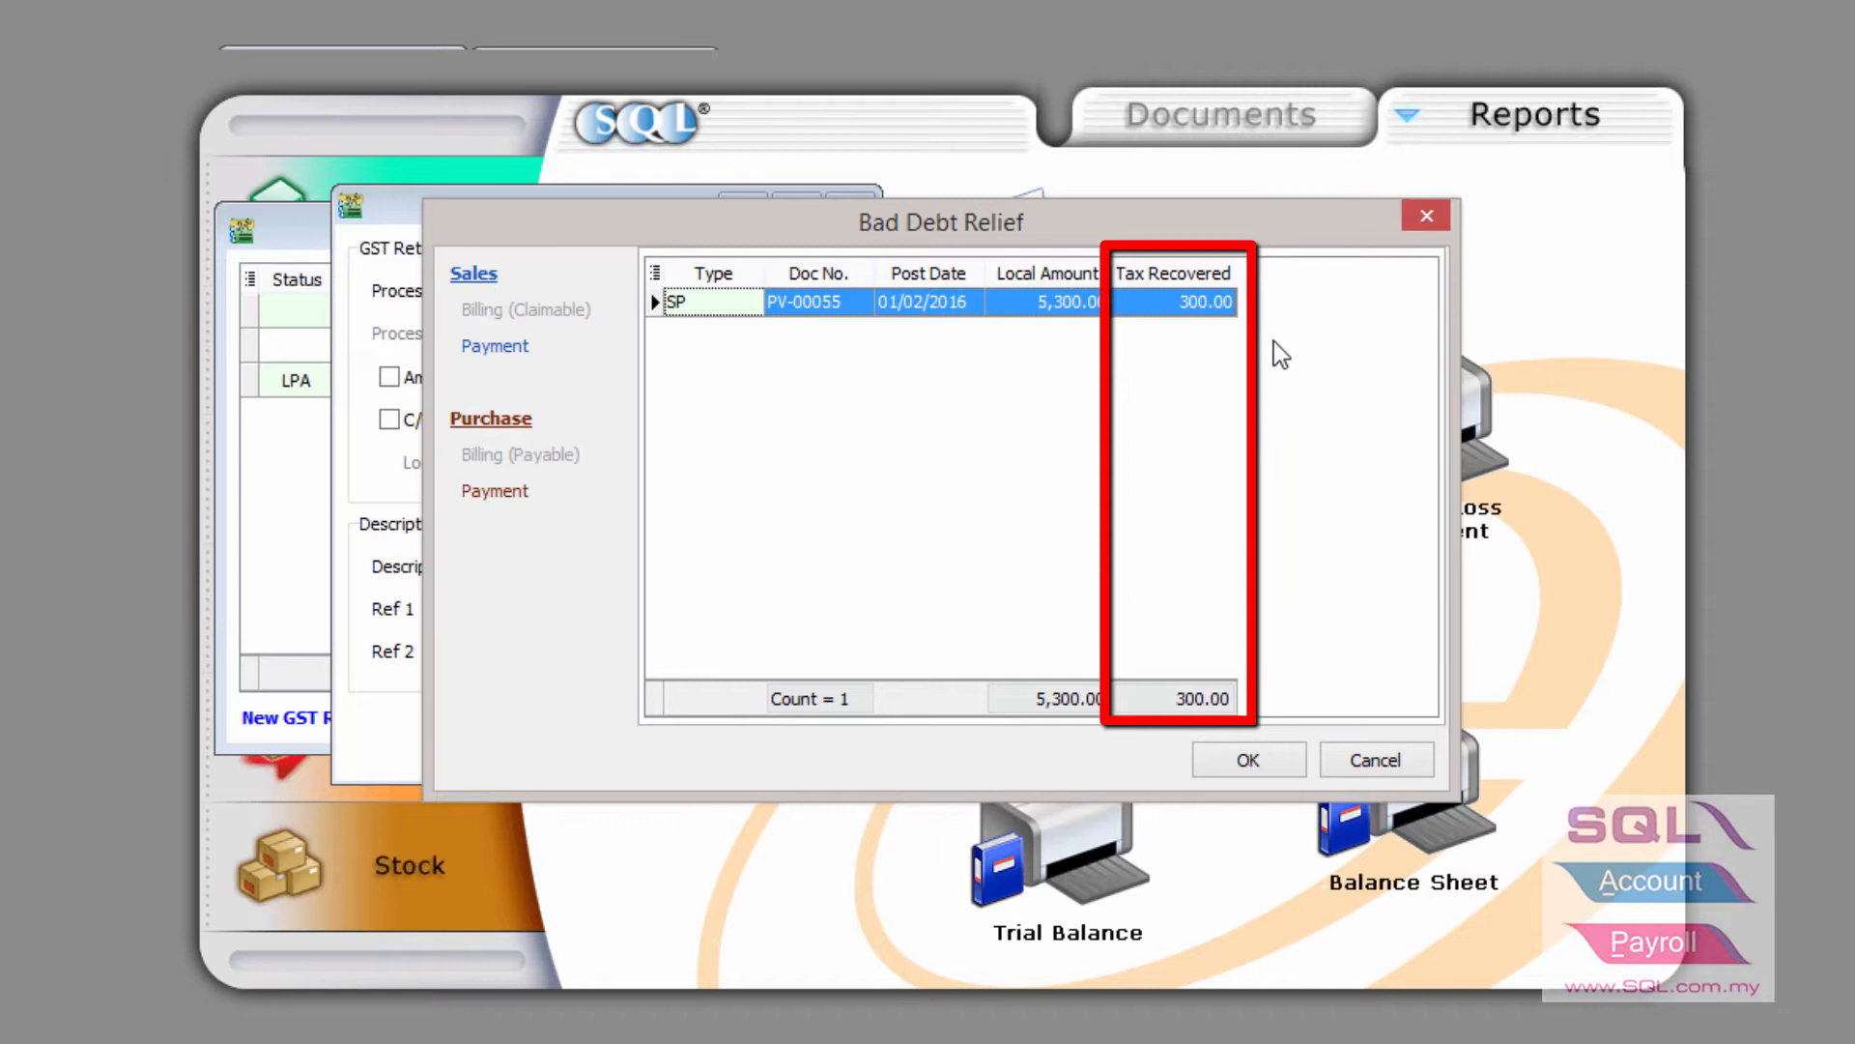
Accept the bad-debt recoveries, adding the Jan–Mar 2016 return with 150.00 payable
click(1247, 759)
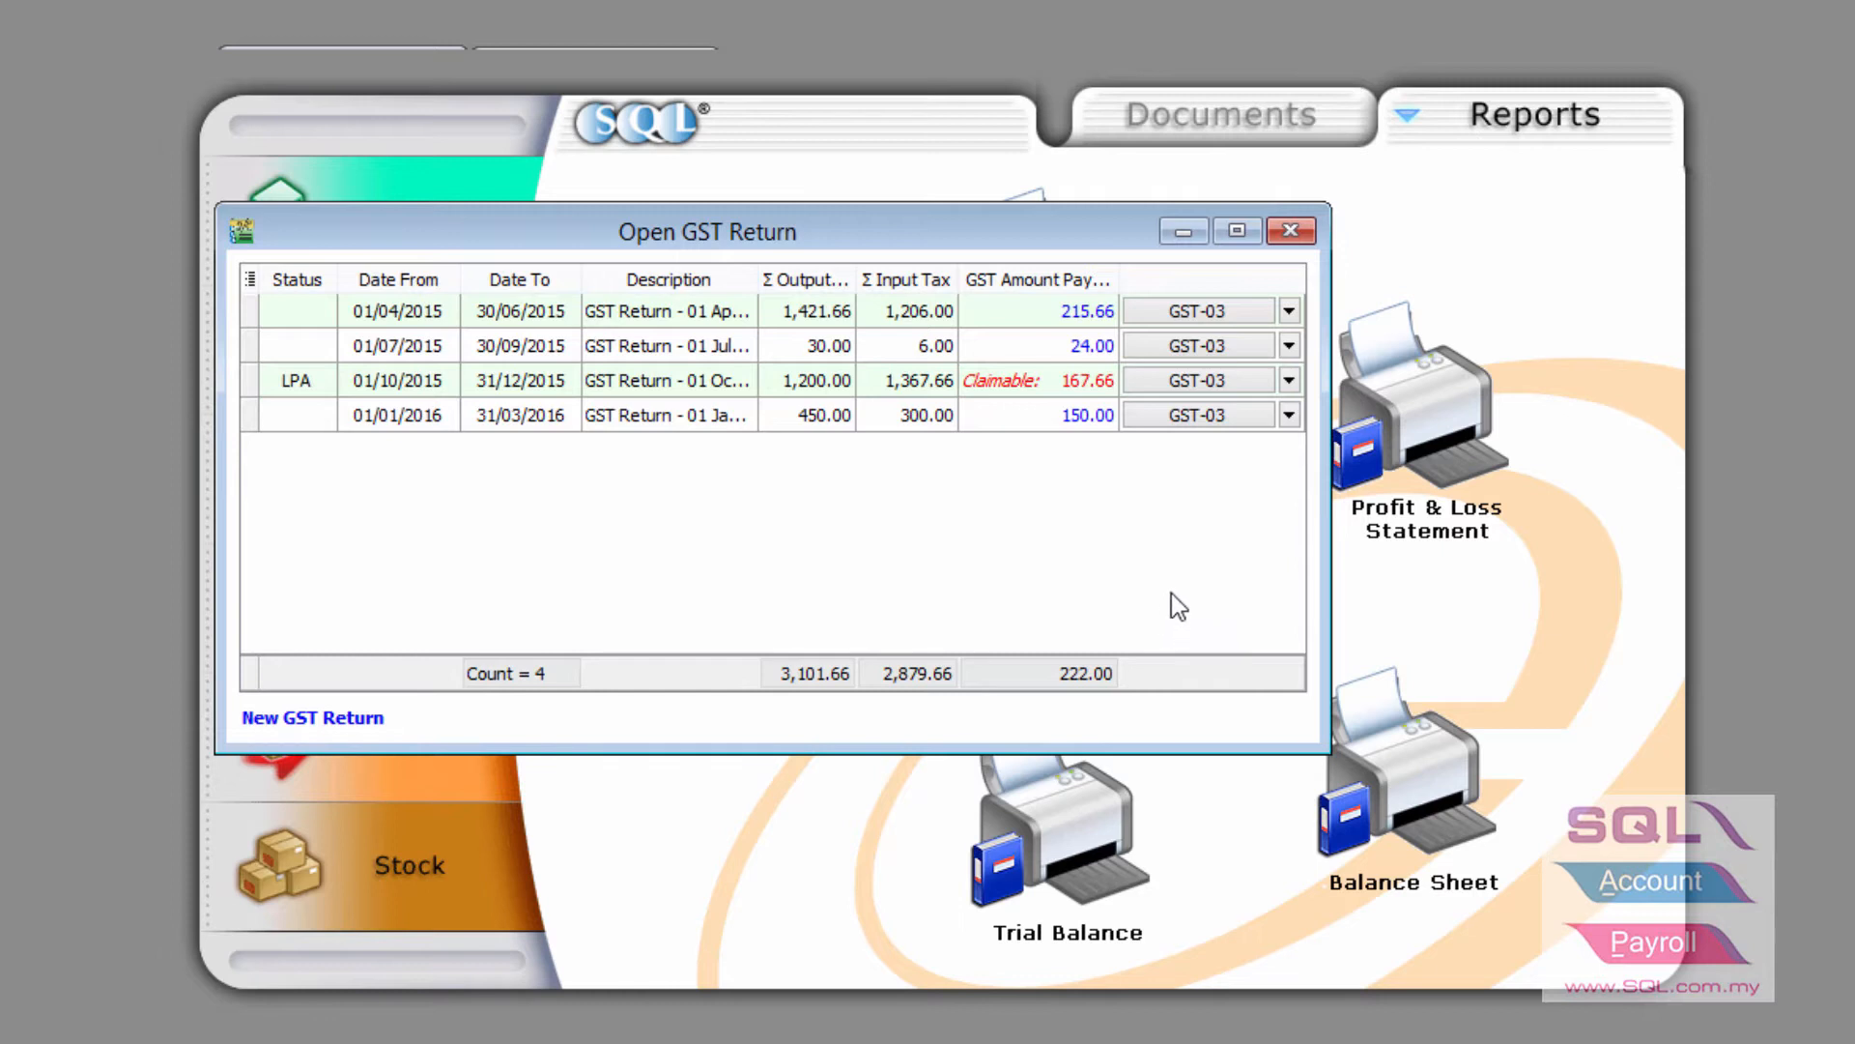
click(1196, 414)
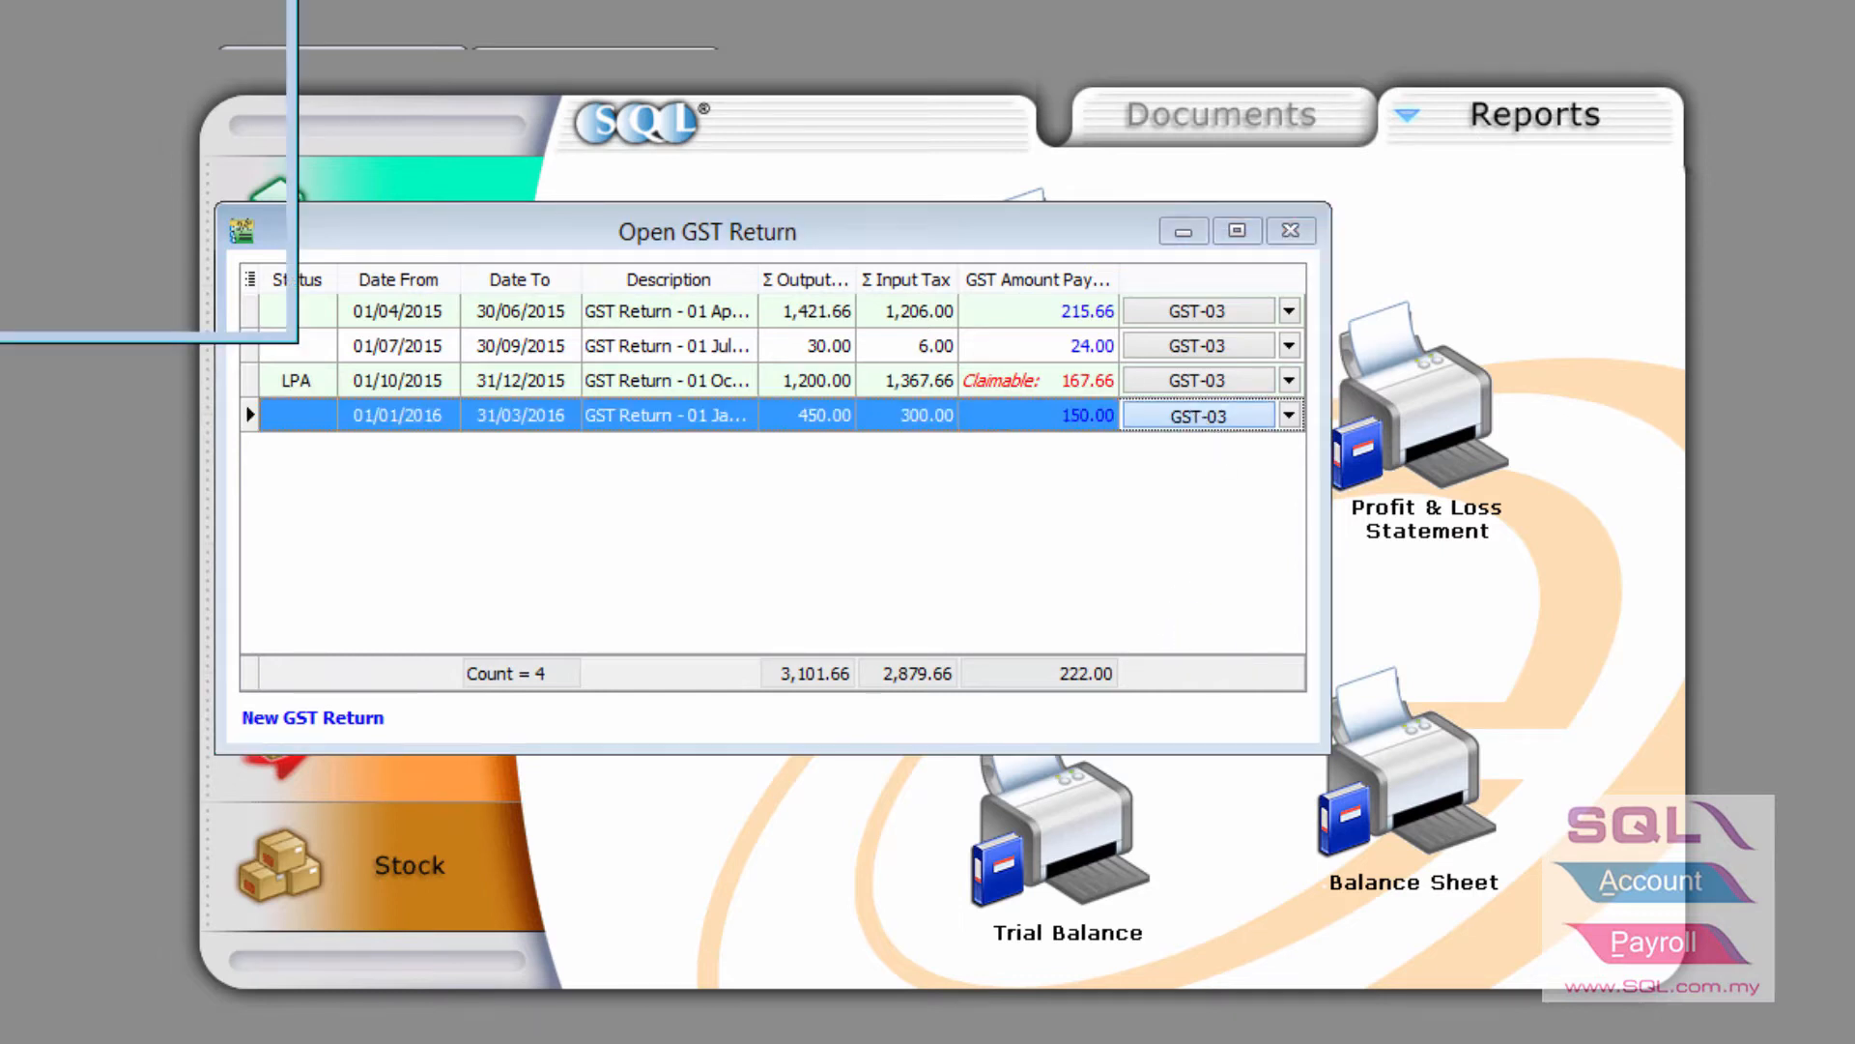
drag(612, 119, 604, 67)
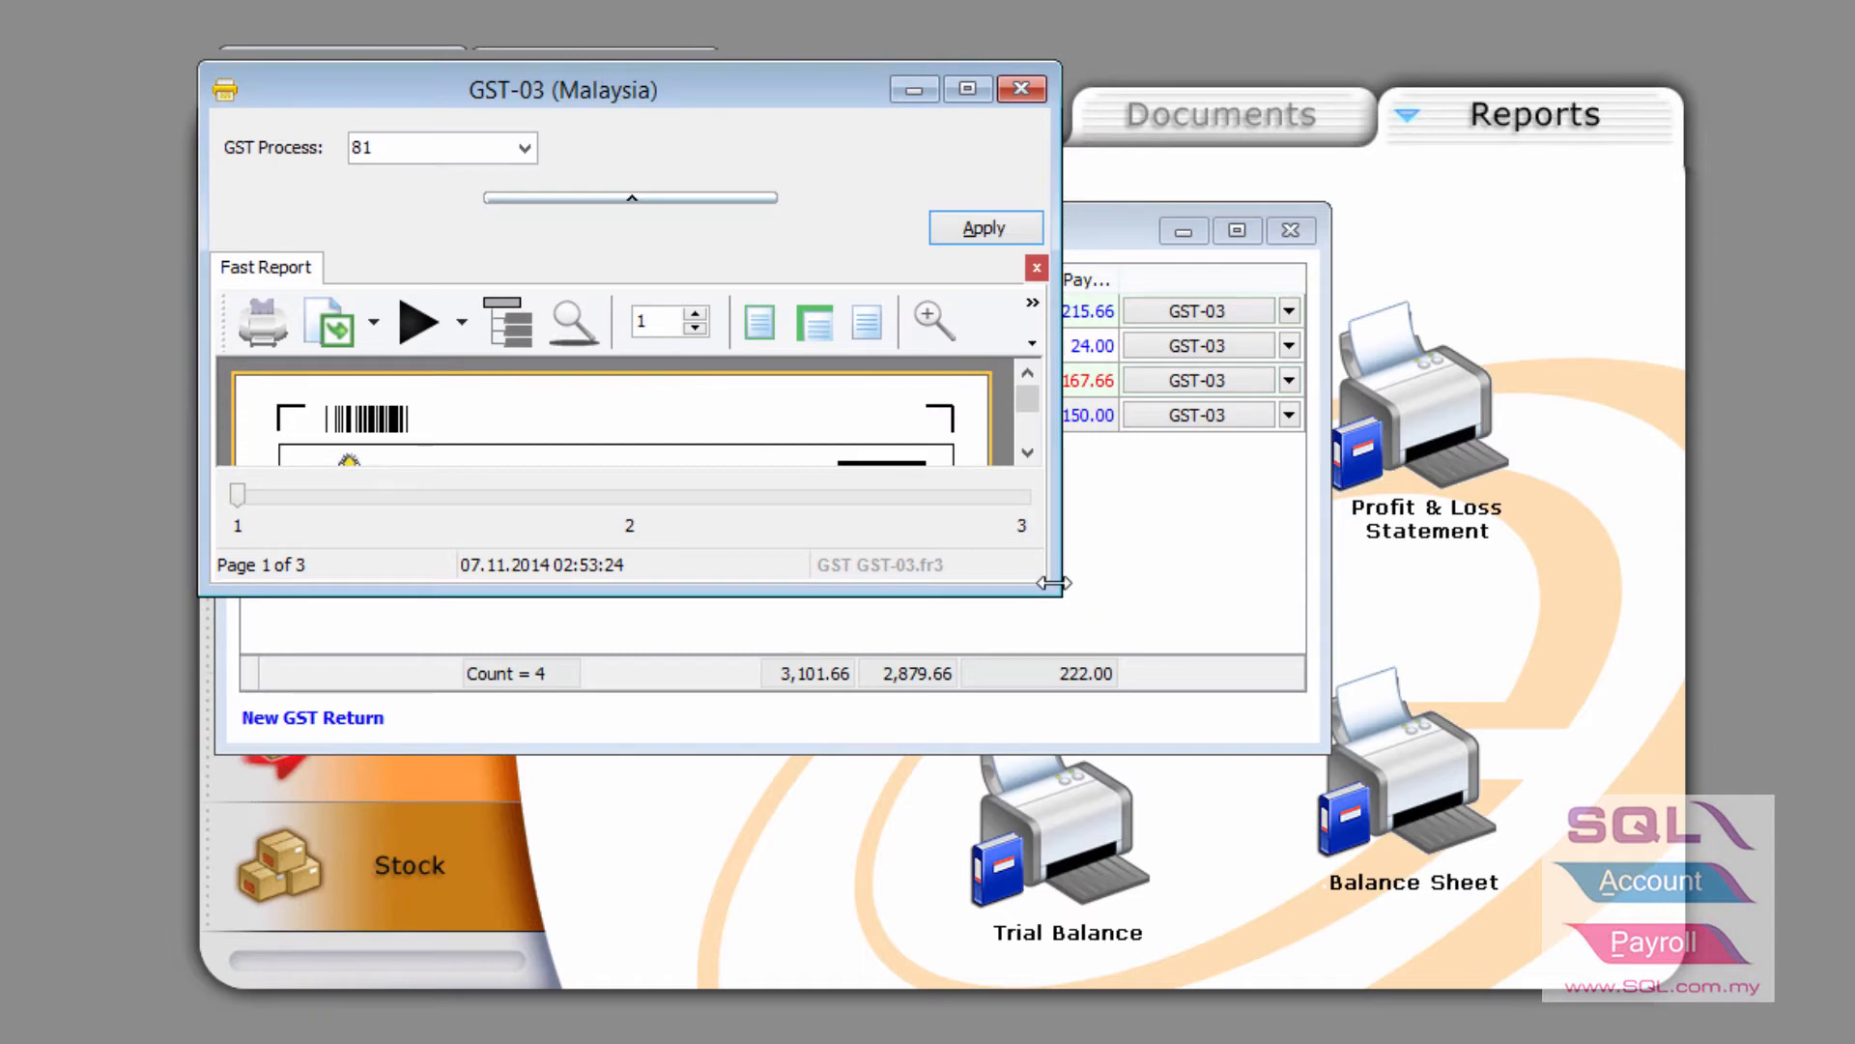
drag(1053, 585, 1678, 1001)
click(1030, 193)
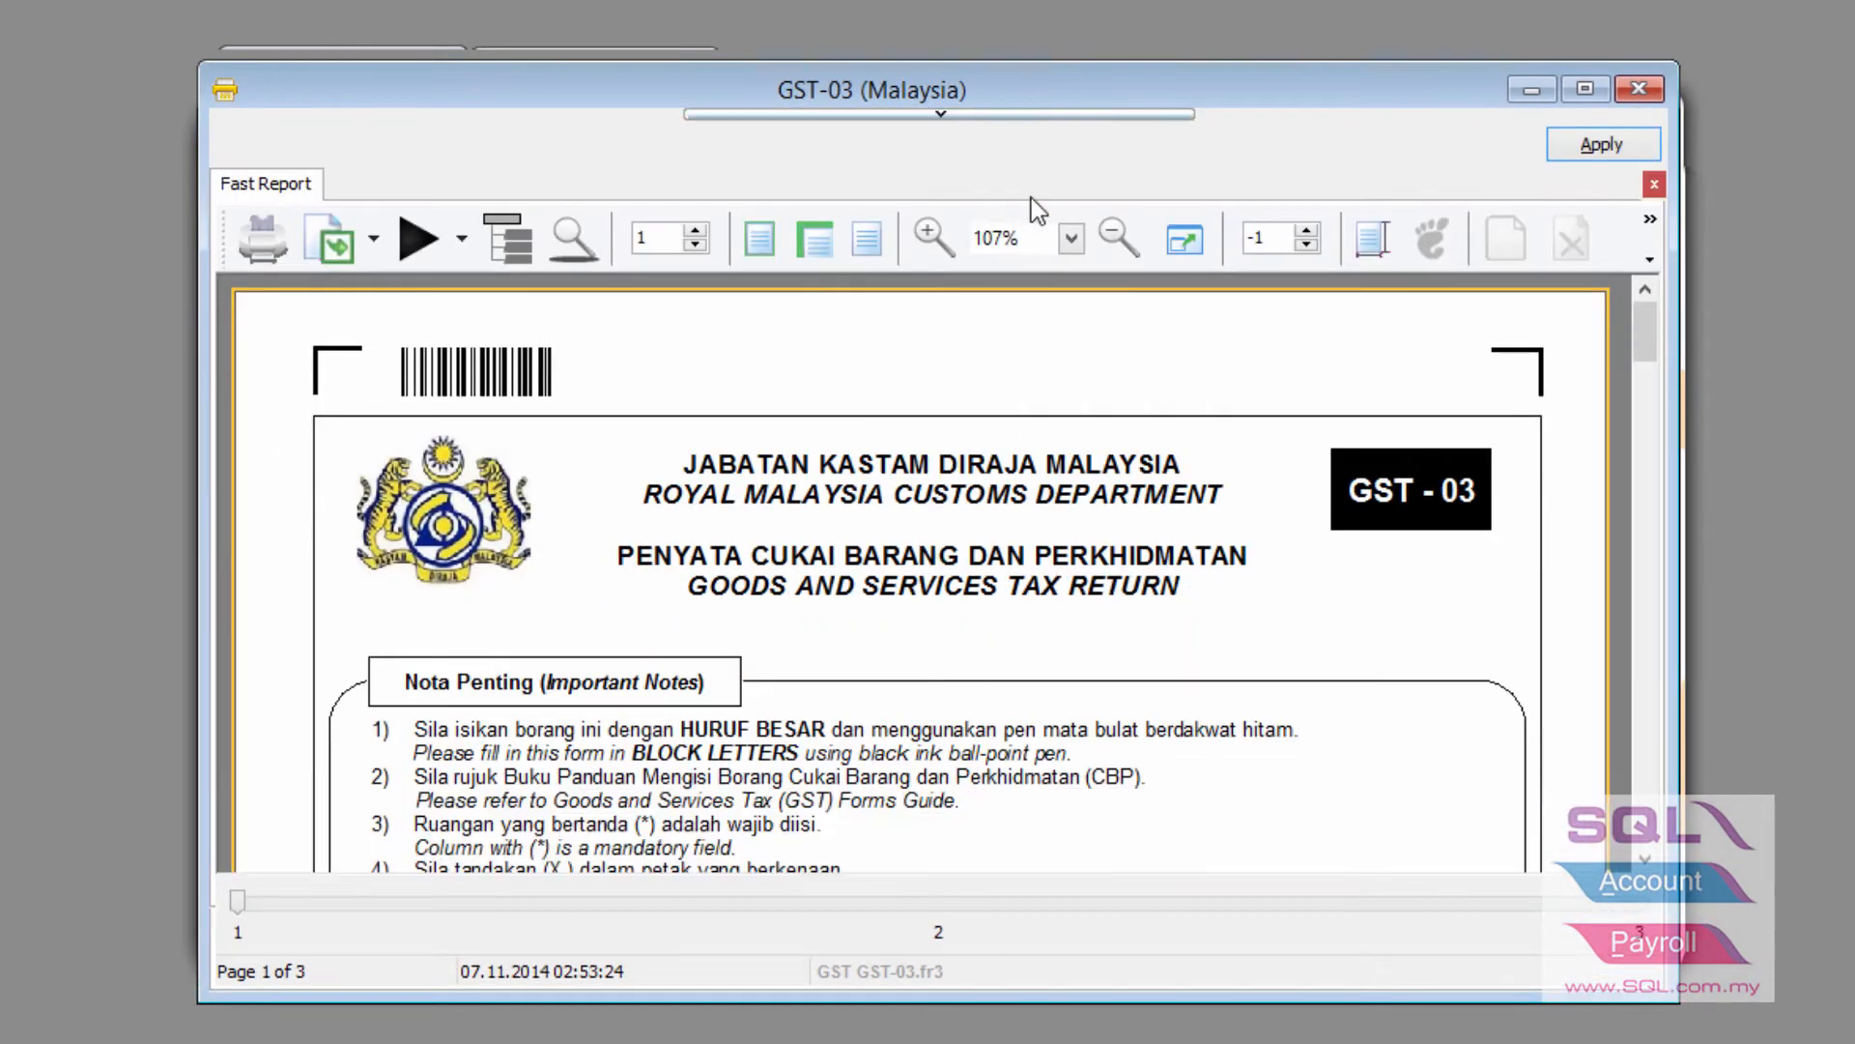
drag(1648, 344, 1655, 533)
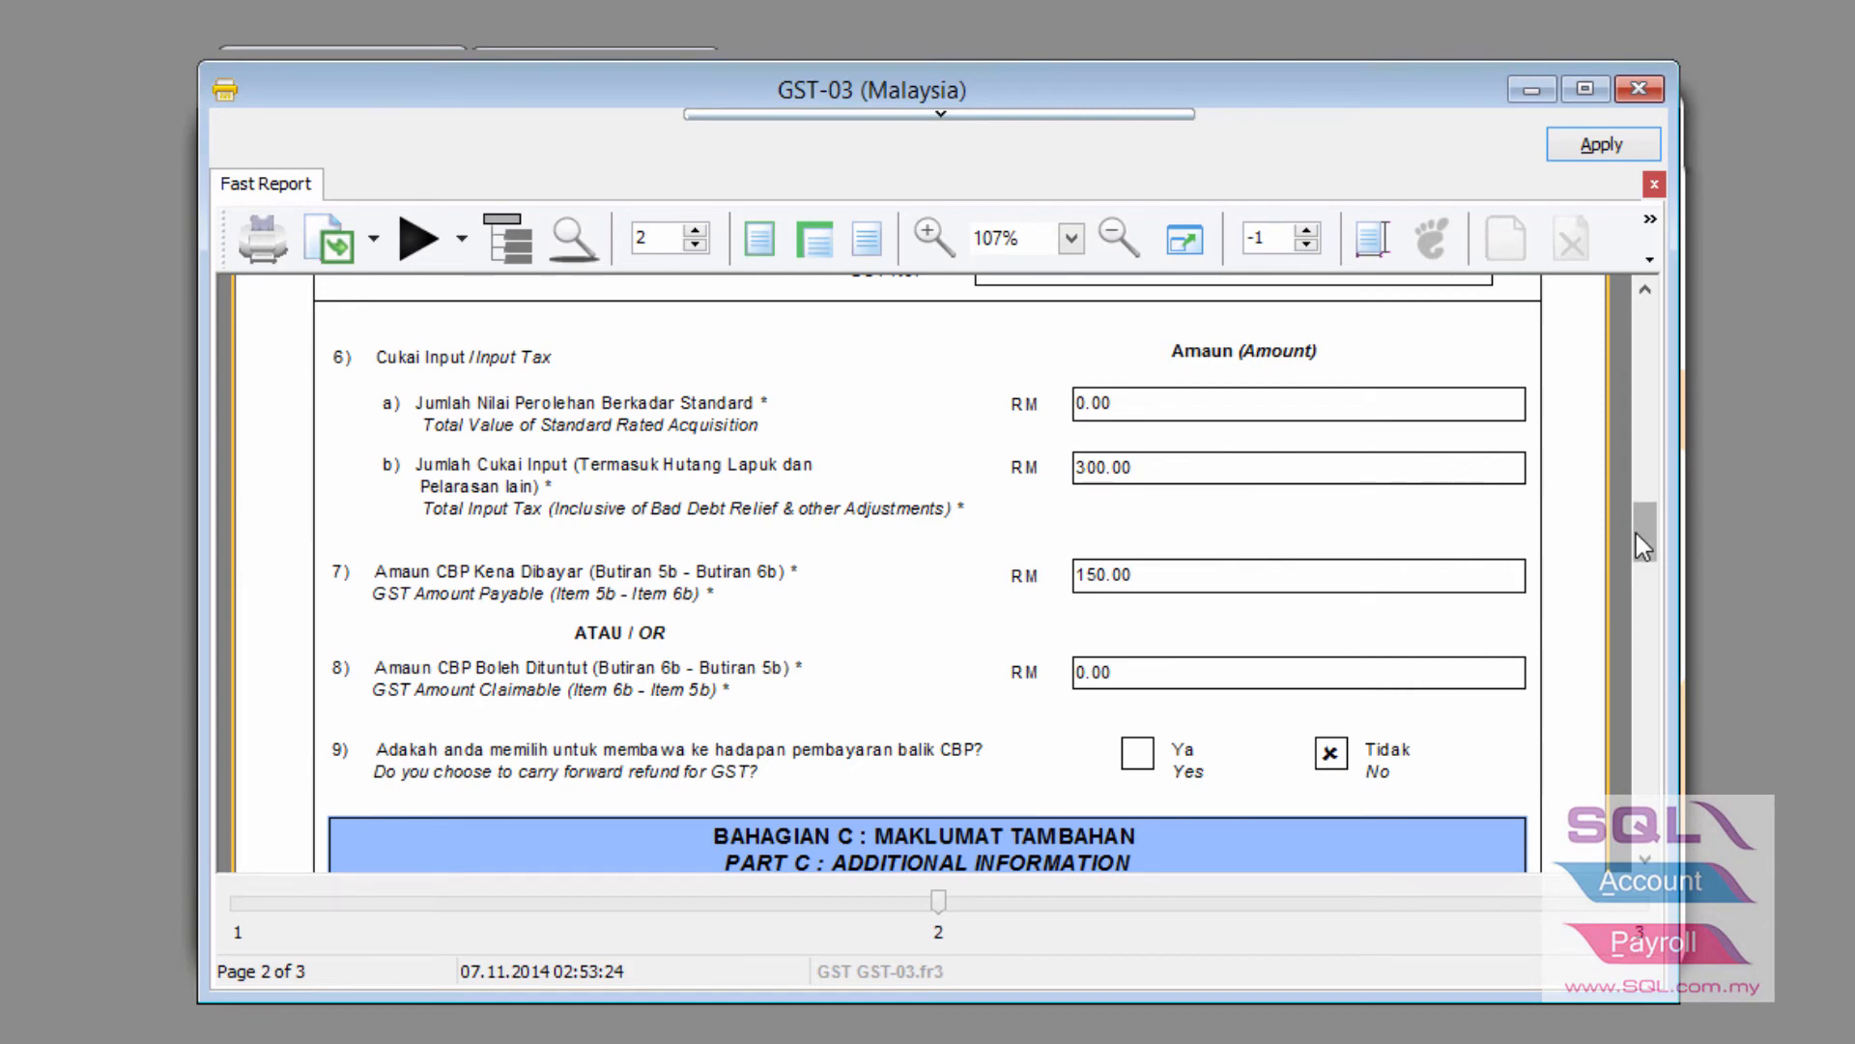
drag(1637, 533, 1626, 628)
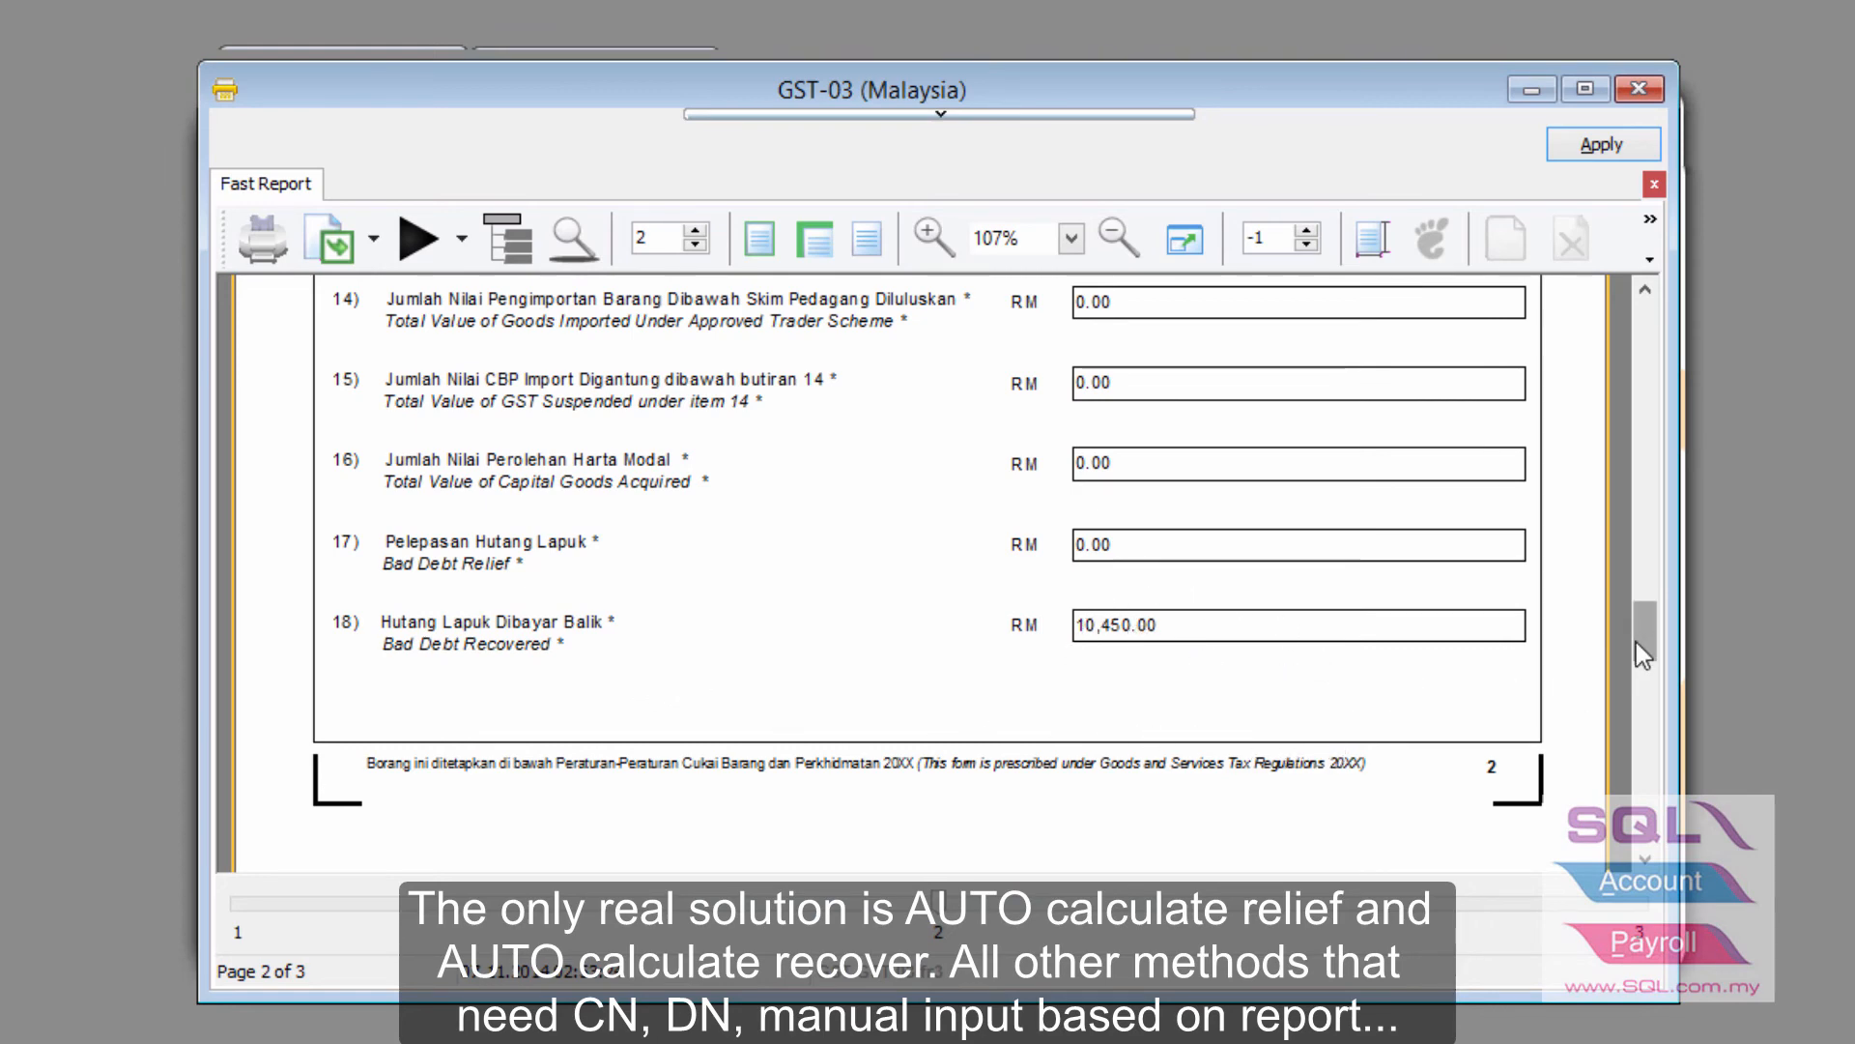
drag(1636, 643, 1632, 593)
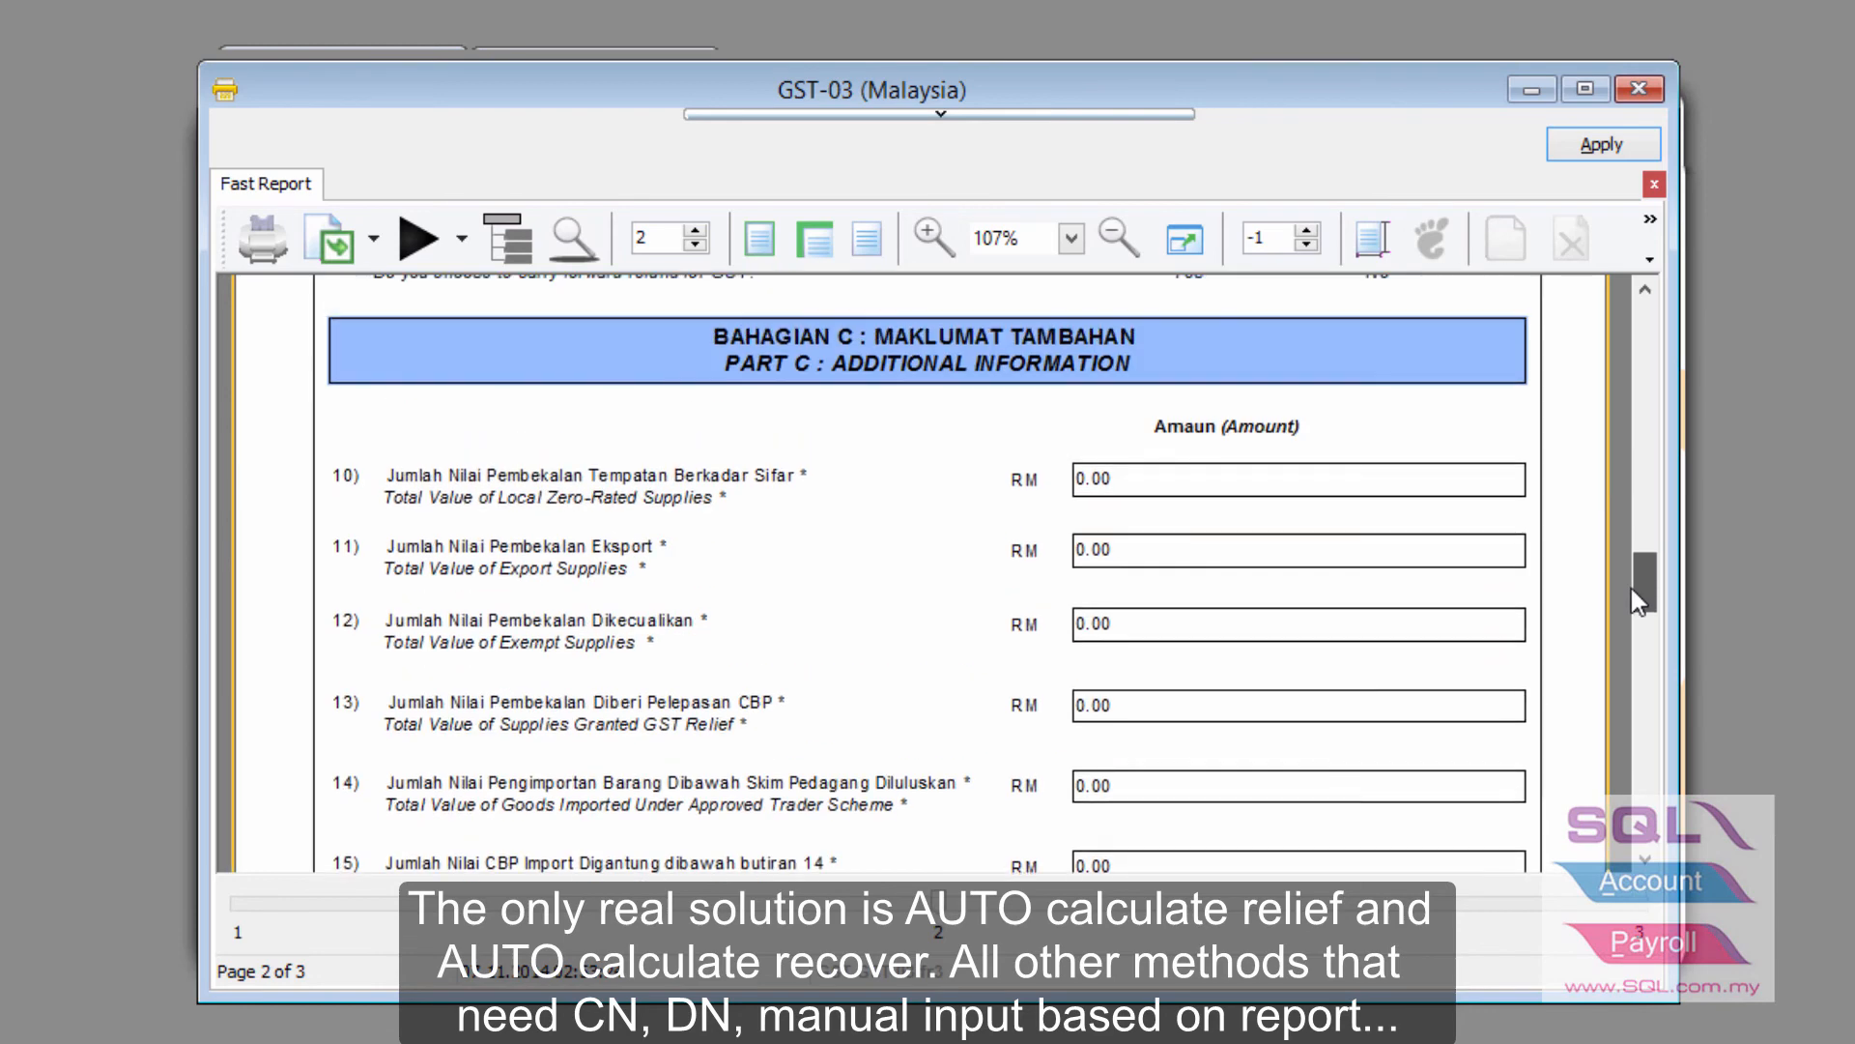